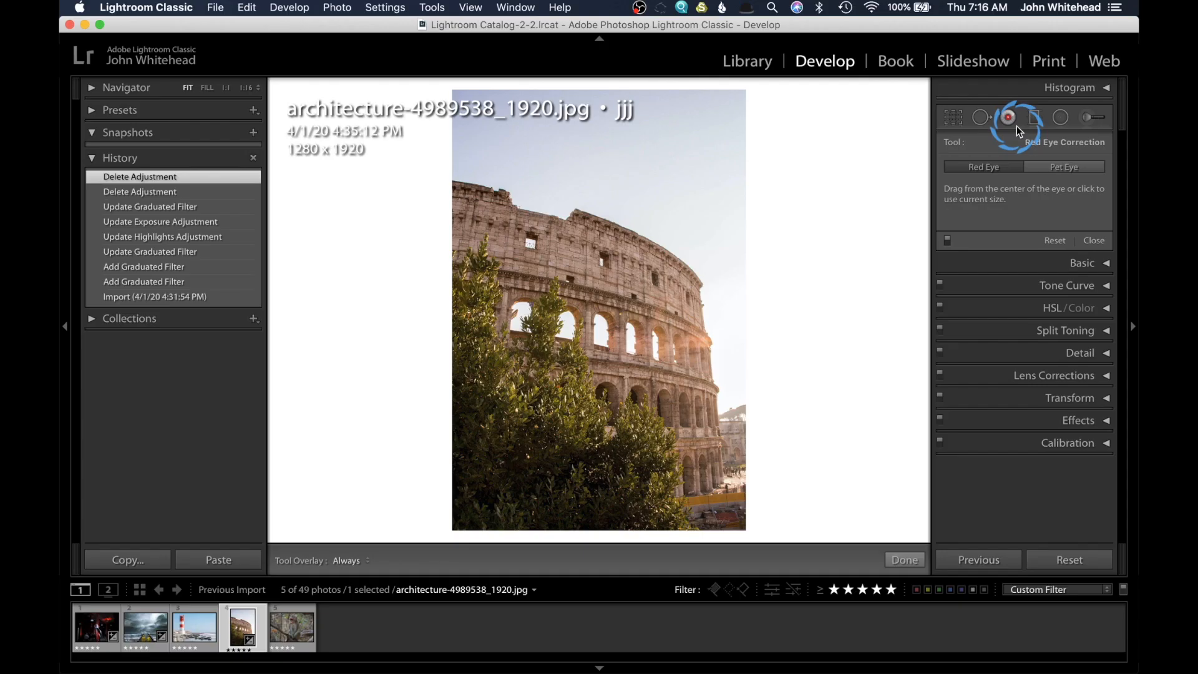
{"action": "left_click", "coordinate": [1008, 117]}
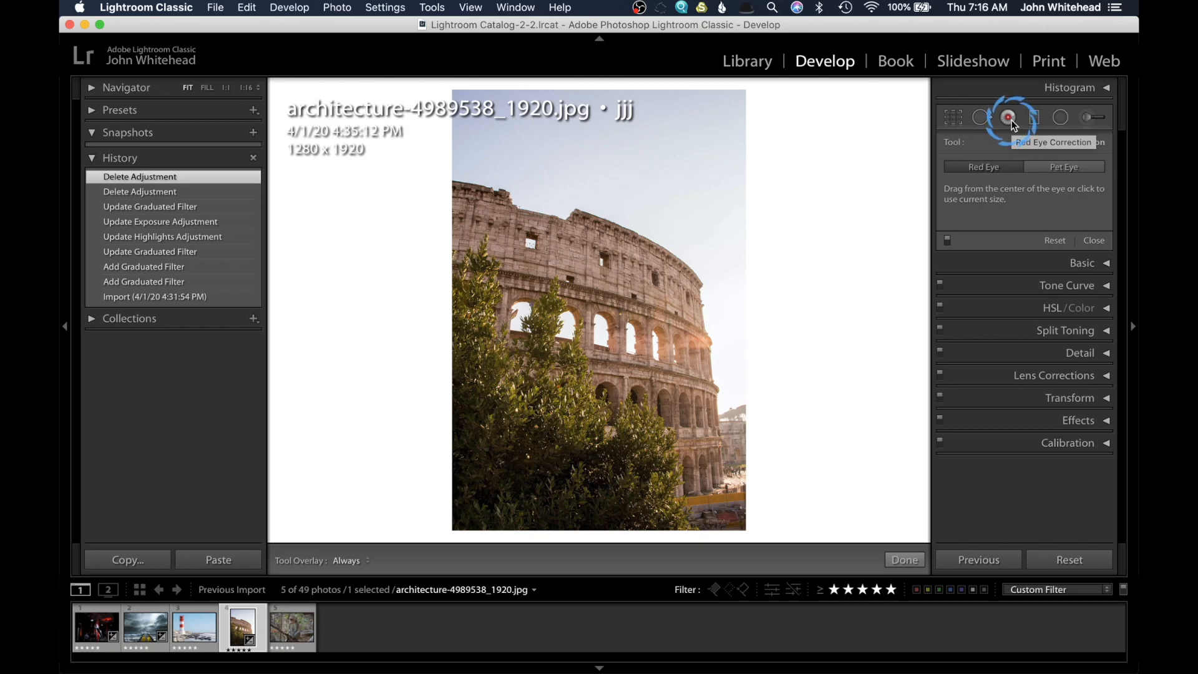
{"action": "left_click", "coordinate": [1011, 120]}
{"action": "left_click", "coordinate": [1008, 117]}
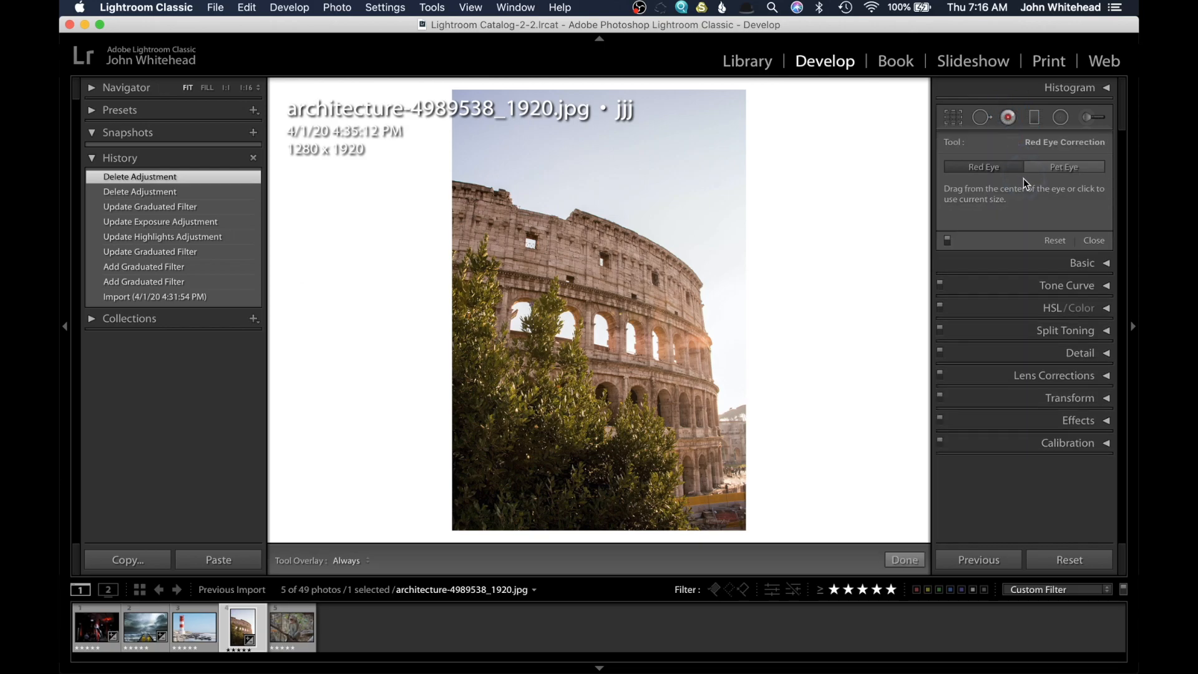
{"action": "left_click", "coordinate": [965, 166]}
- Replace a trial graduated filter on the Colosseum photo with a slanted one from the building's rim up into the sky, shifted slightly down
{"action": "left_click", "coordinate": [1035, 119]}
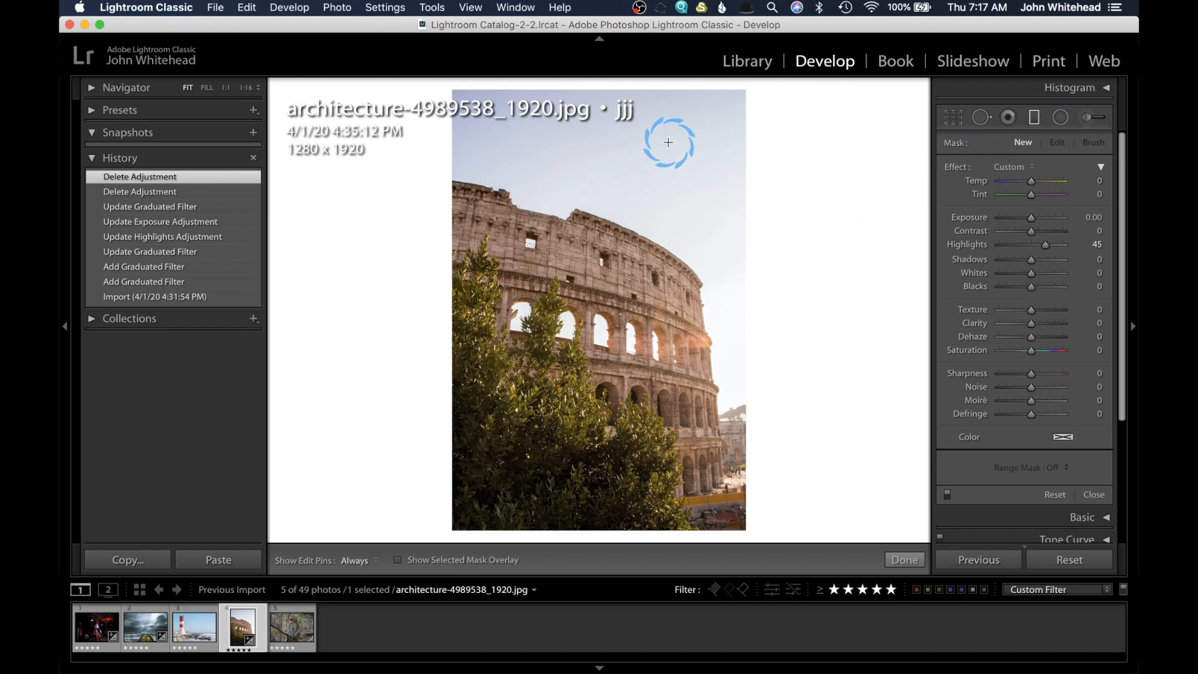
{"action": "left_click_drag", "start_coordinate": [686, 128], "coordinate": [569, 303]}
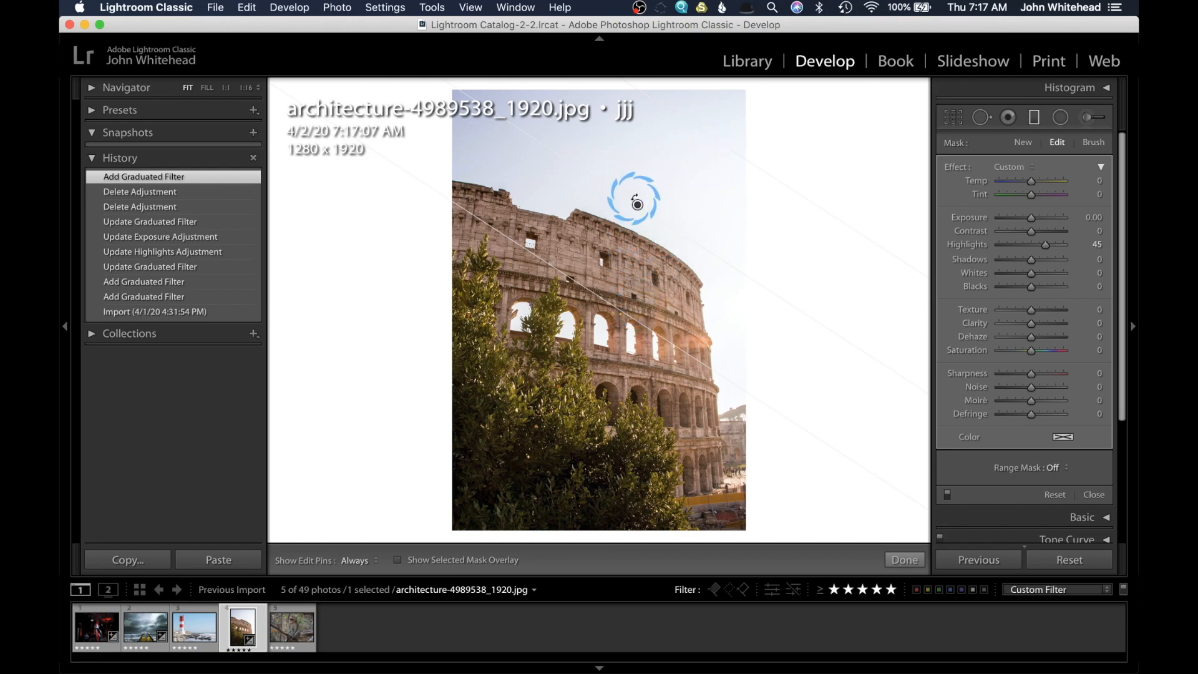
{"action": "key", "text": "Delete"}
{"action": "mouse_move", "coordinate": [608, 244]}
{"action": "left_mouse_down"}
{"action": "mouse_move", "coordinate": [610, 106]}
{"action": "mouse_move", "coordinate": [599, 200]}
{"action": "mouse_move", "coordinate": [618, 206]}
{"action": "mouse_move", "coordinate": [607, 132]}
{"action": "mouse_move", "coordinate": [657, 174]}
{"action": "mouse_move", "coordinate": [564, 131]}
{"action": "mouse_move", "coordinate": [554, 139]}
{"action": "mouse_move", "coordinate": [599, 128]}
{"action": "mouse_move", "coordinate": [652, 158]}
{"action": "mouse_move", "coordinate": [644, 147]}
{"action": "mouse_move", "coordinate": [658, 113]}
{"action": "left_mouse_up"}
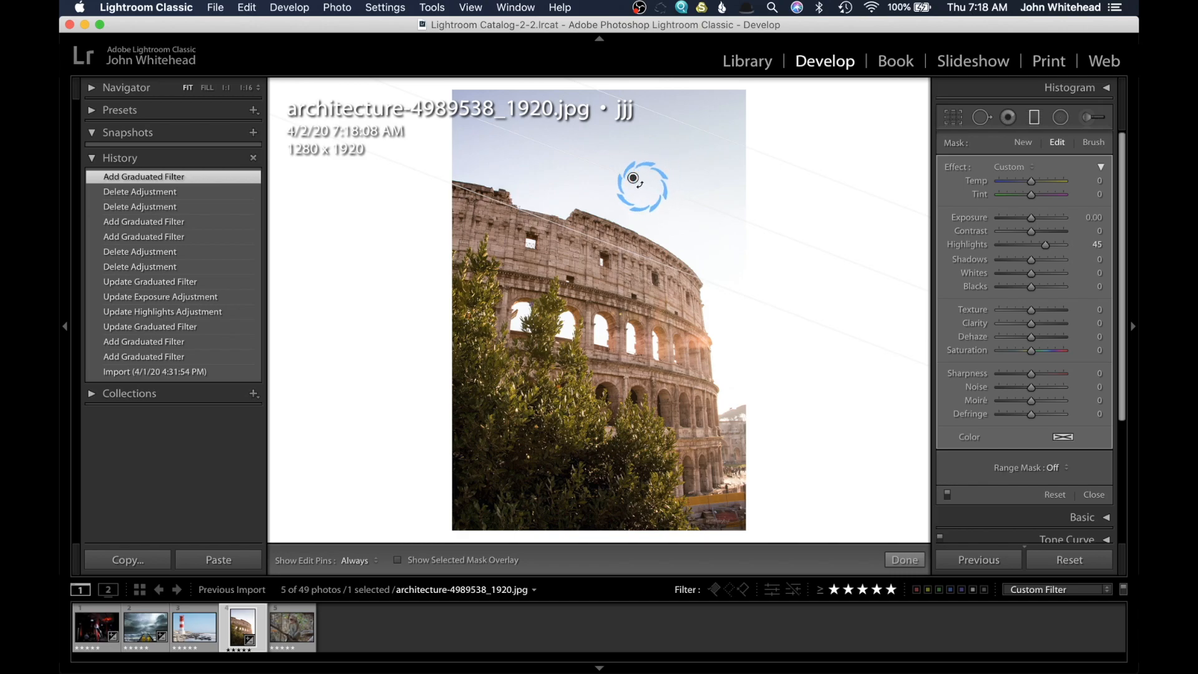
{"action": "mouse_move", "coordinate": [632, 177]}
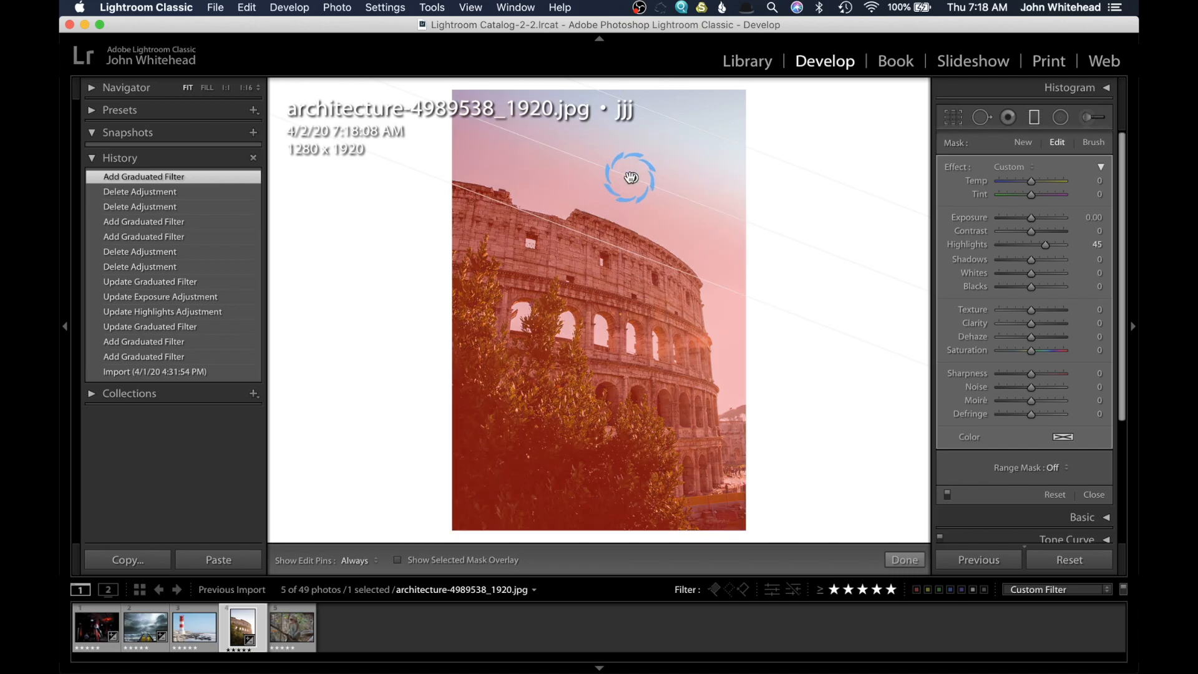
{"action": "left_click_drag", "start_coordinate": [631, 177], "coordinate": [617, 211]}
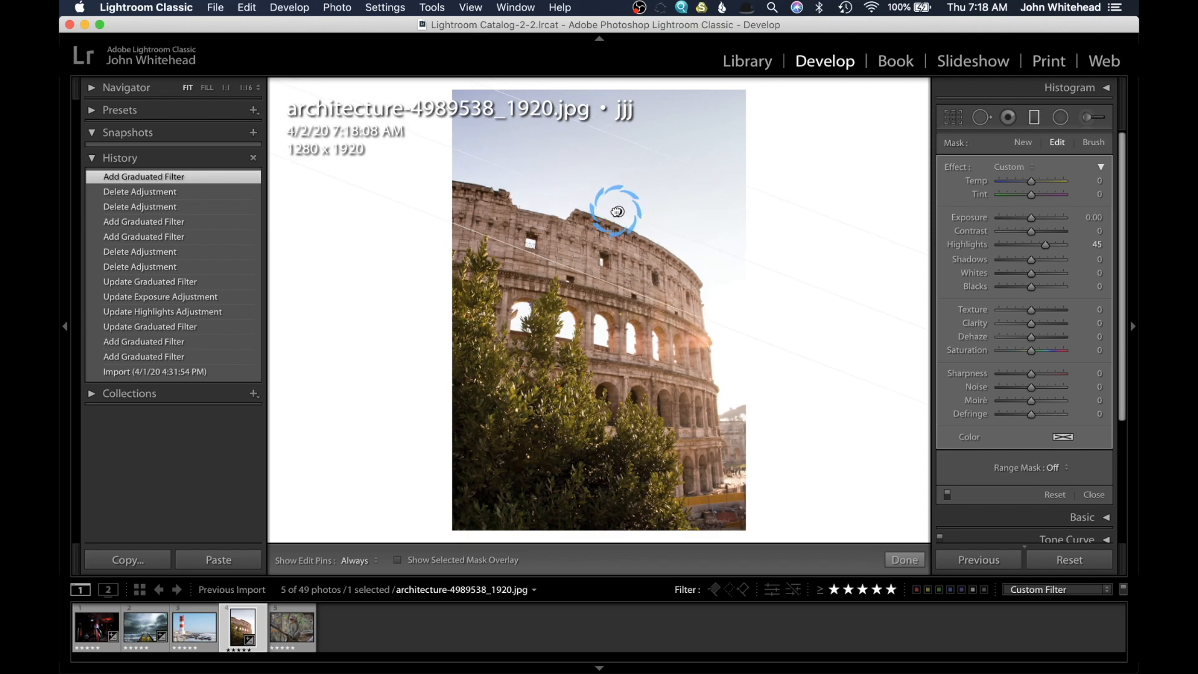
{"action": "left_click_drag", "start_coordinate": [617, 211], "coordinate": [618, 212]}
- Set the graduated filter's Highlights to -9 and Exposure to -0.85, and rotate it around so it affects the sky
{"action": "left_click_drag", "start_coordinate": [1046, 248], "coordinate": [1025, 218]}
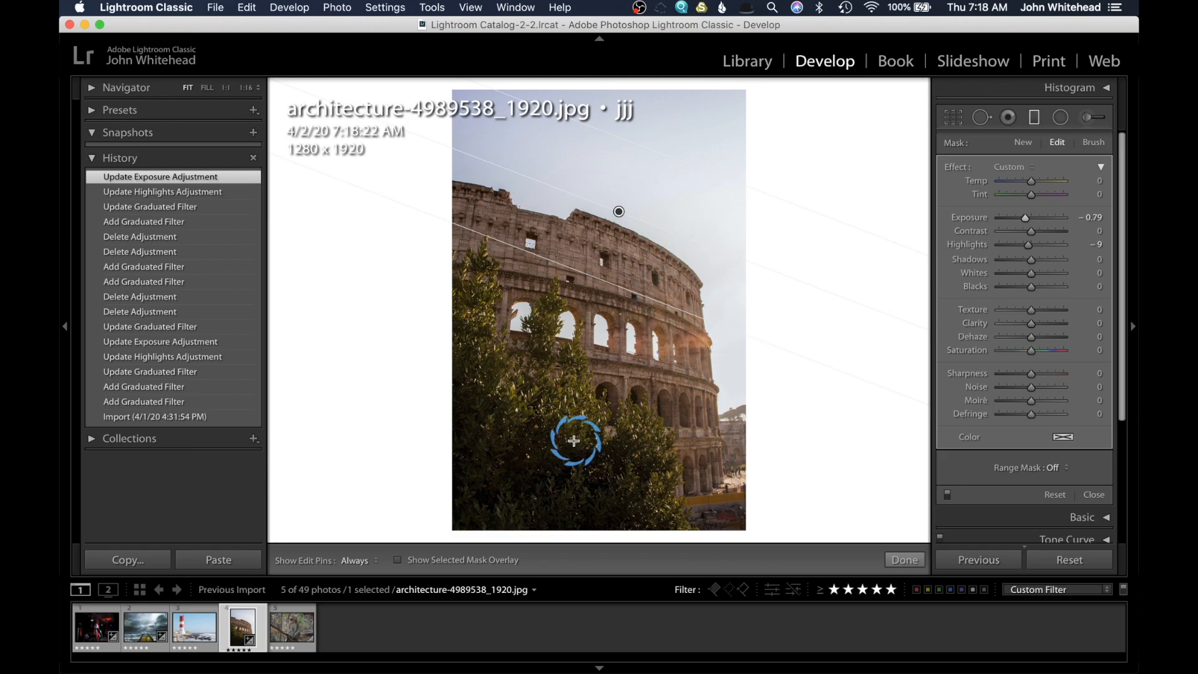
{"action": "left_click_drag", "start_coordinate": [1028, 217], "coordinate": [1025, 219]}
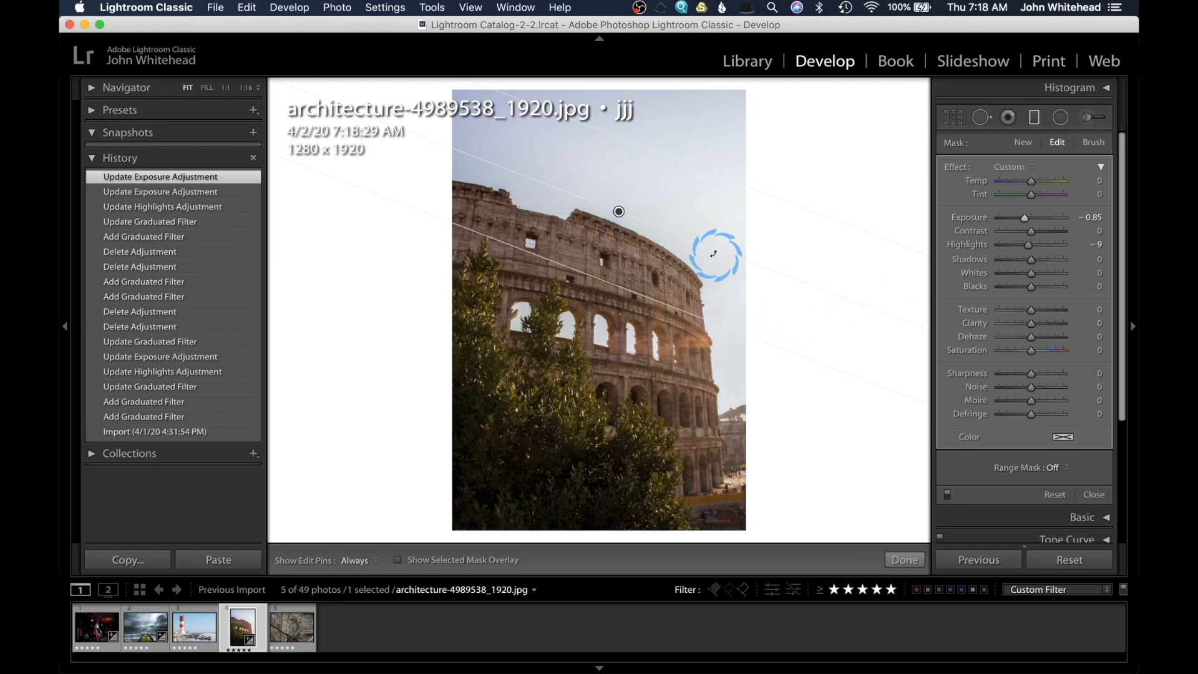
{"action": "mouse_move", "coordinate": [717, 254]}
{"action": "left_mouse_down"}
{"action": "mouse_move", "coordinate": [393, 168]}
{"action": "mouse_move", "coordinate": [410, 116]}
{"action": "left_mouse_up"}
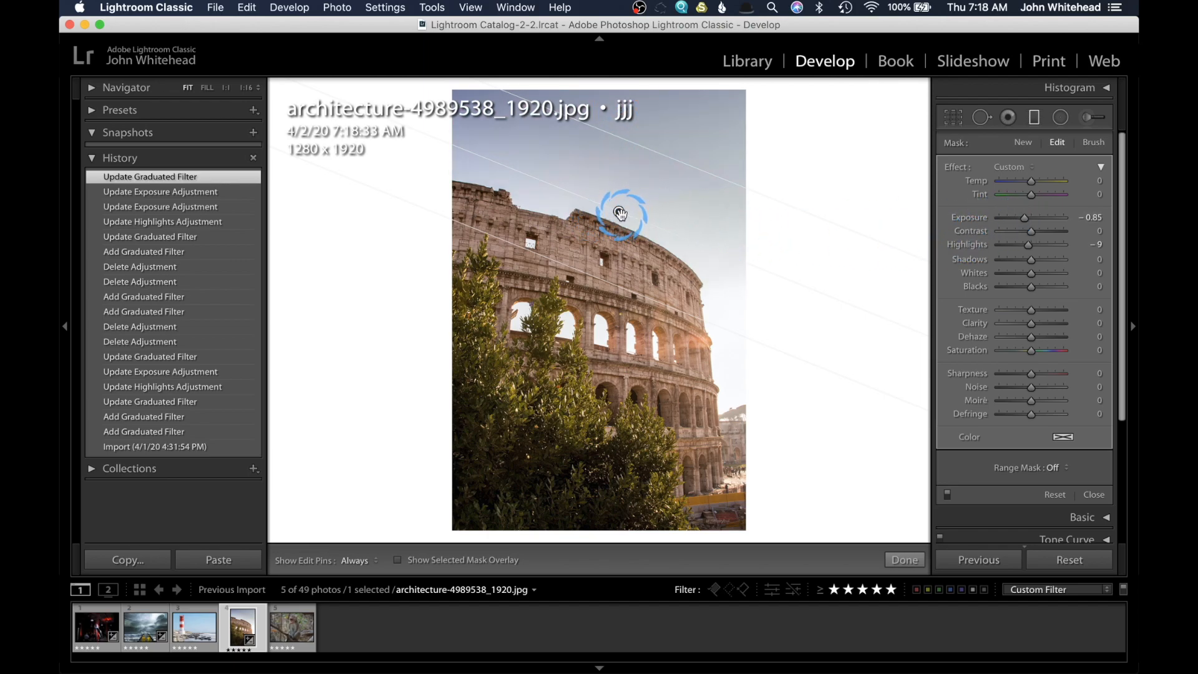
- Restrict the graduated filter with a Luminance range mask and set its range to 46/100
{"action": "mouse_move", "coordinate": [620, 213]}
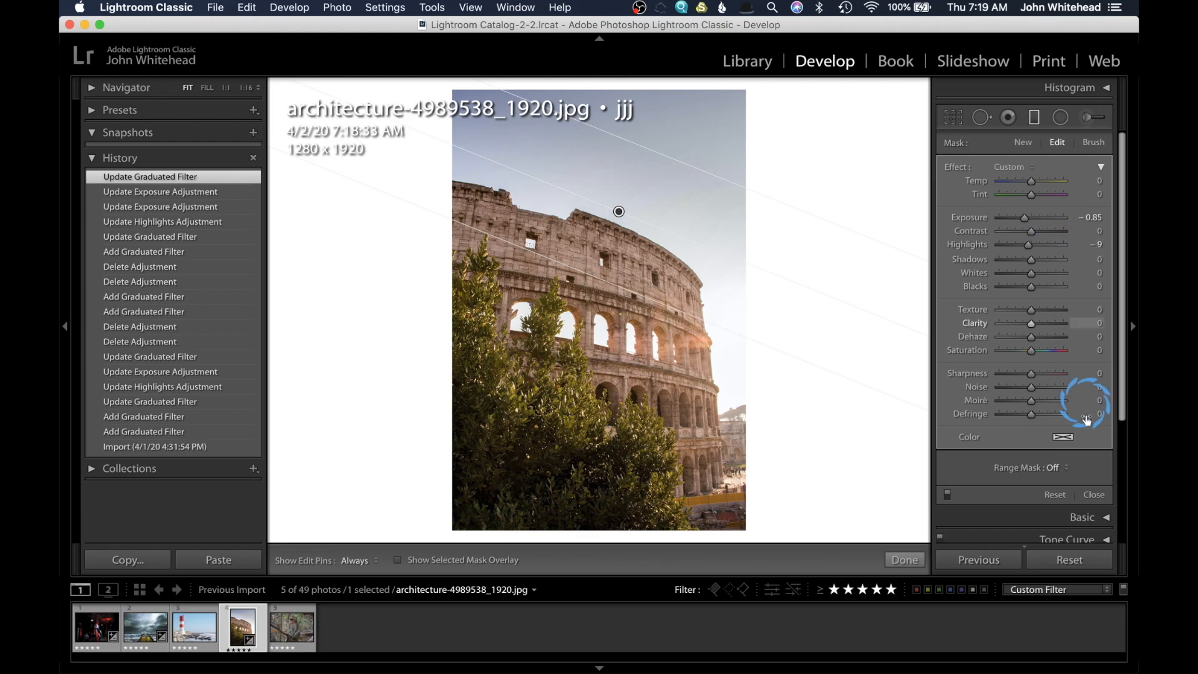
{"action": "left_click", "coordinate": [1064, 469]}
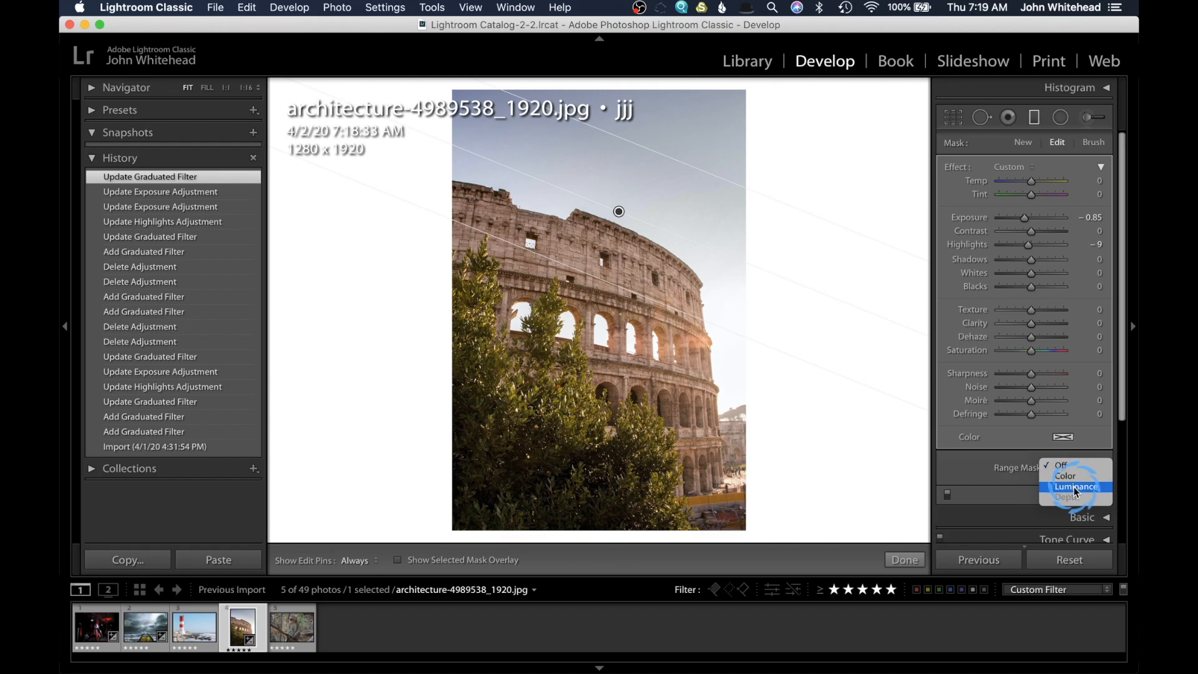
{"action": "left_click", "coordinate": [1074, 485]}
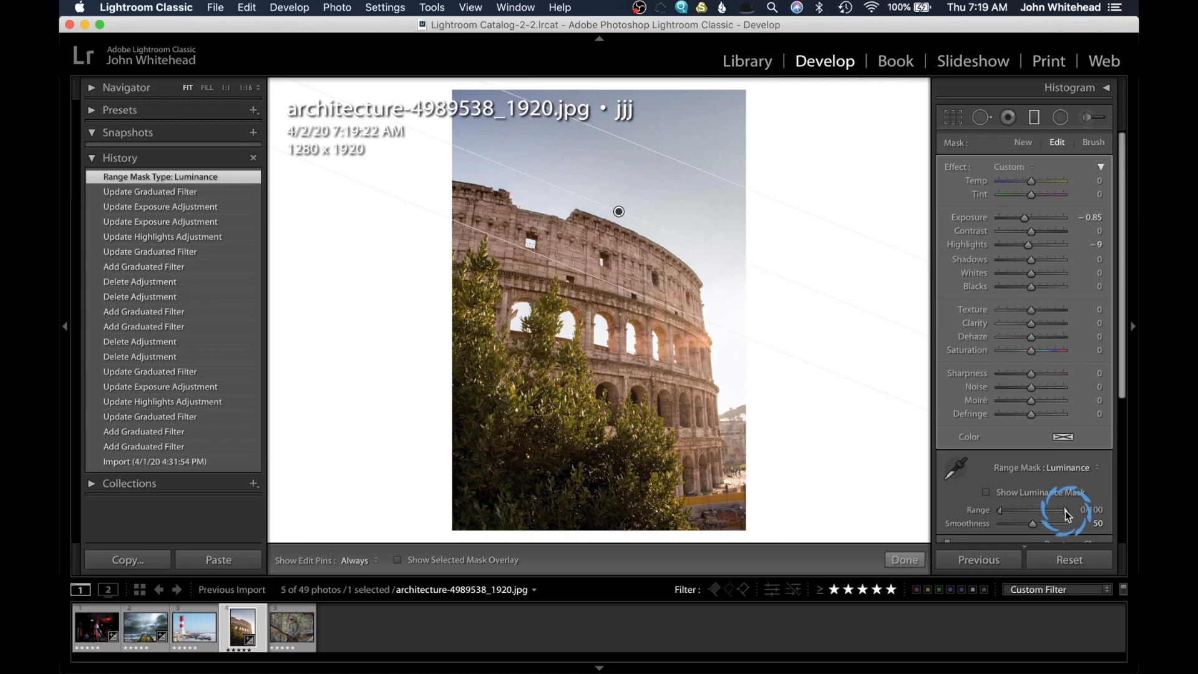
{"action": "left_click_drag", "start_coordinate": [1001, 509], "coordinate": [1029, 512]}
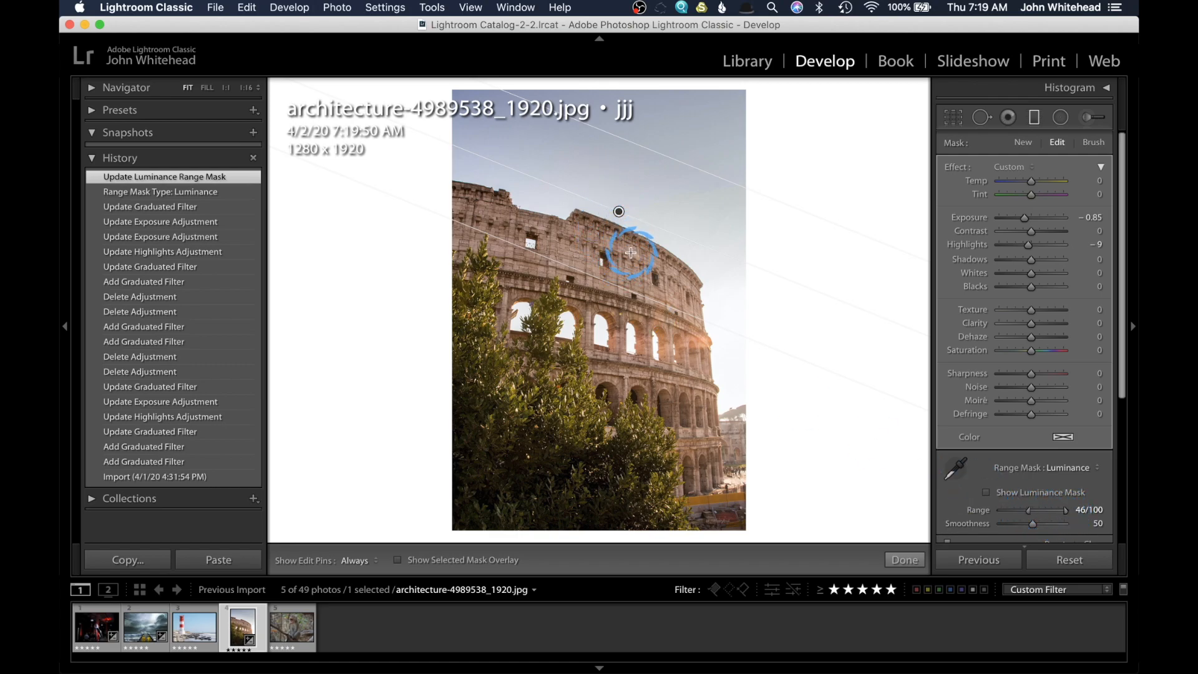
{"action": "scroll", "coordinate": [1036, 509], "scroll_direction": "down", "scroll_amount": 1}
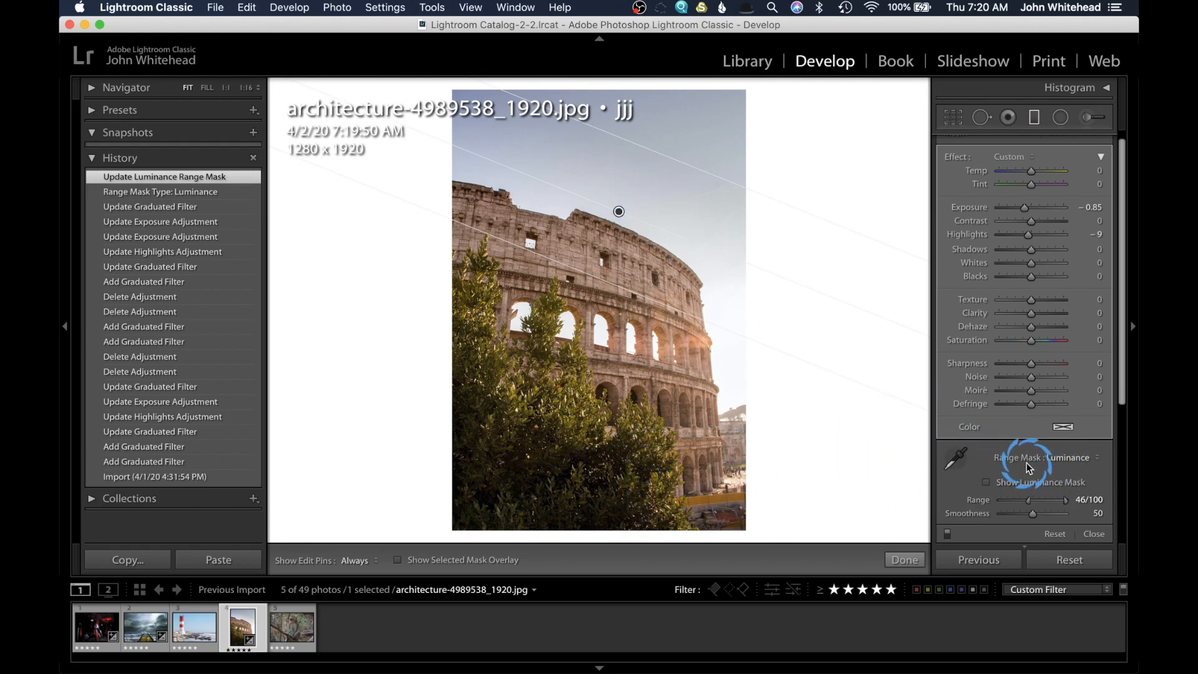
{"action": "left_click", "coordinate": [1071, 459]}
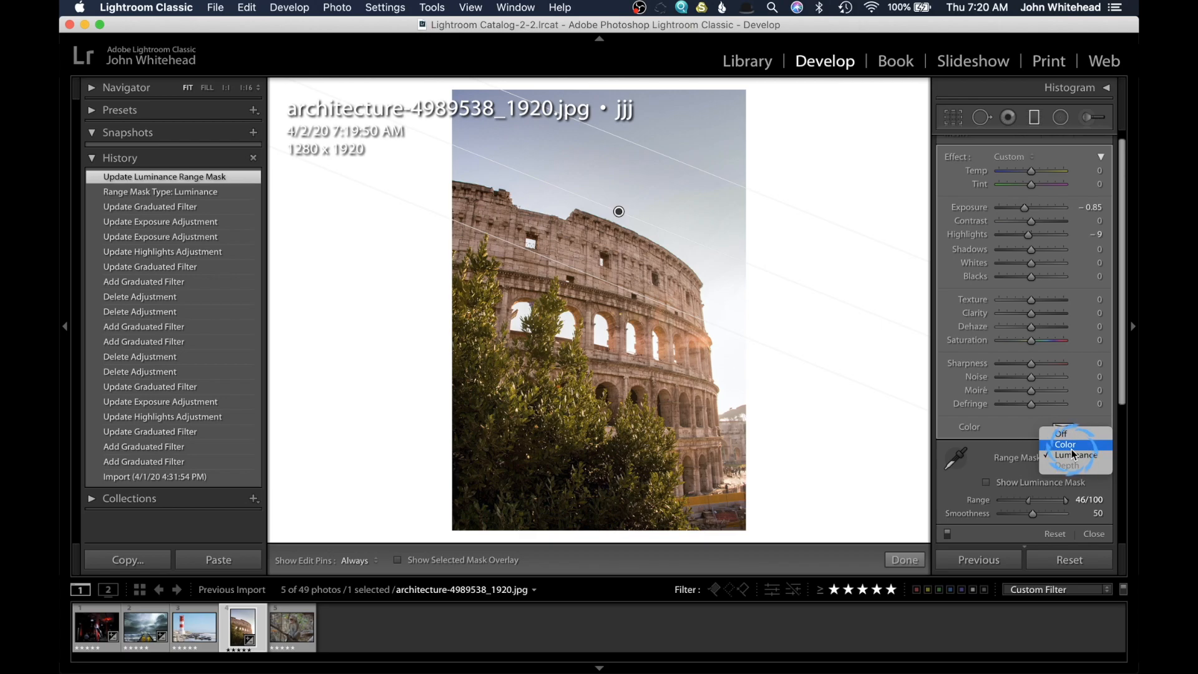
{"action": "left_click", "coordinate": [1077, 462]}
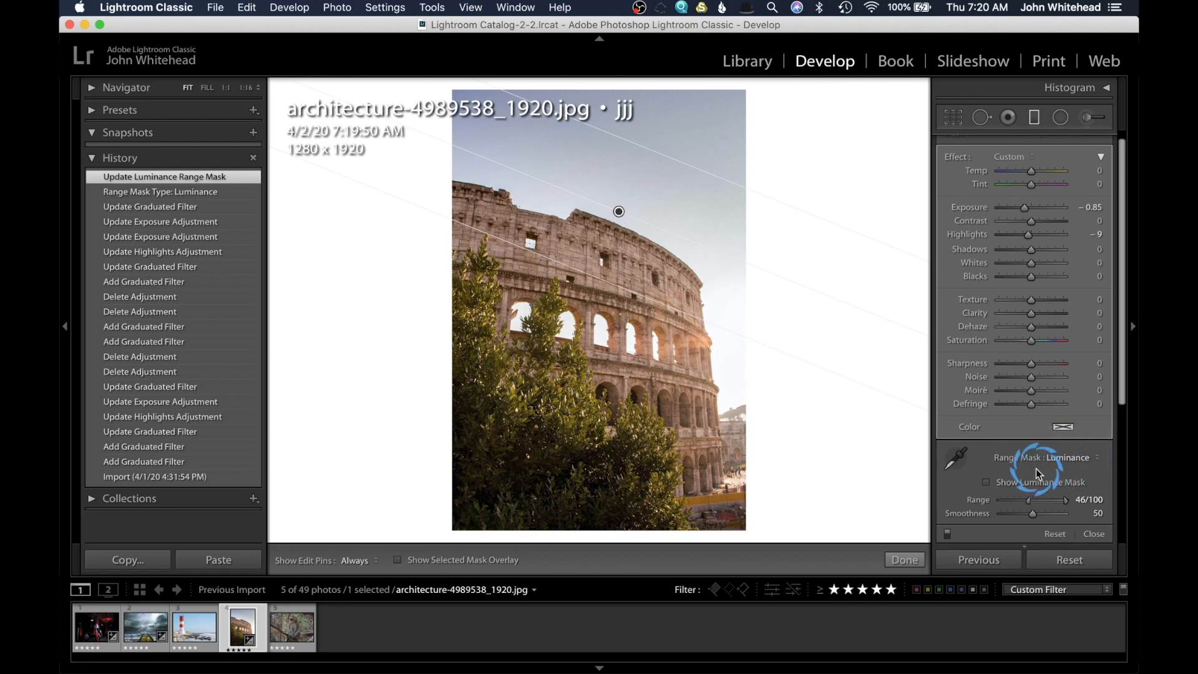
{"action": "scroll", "coordinate": [1061, 473], "scroll_direction": "up", "scroll_amount": 1}
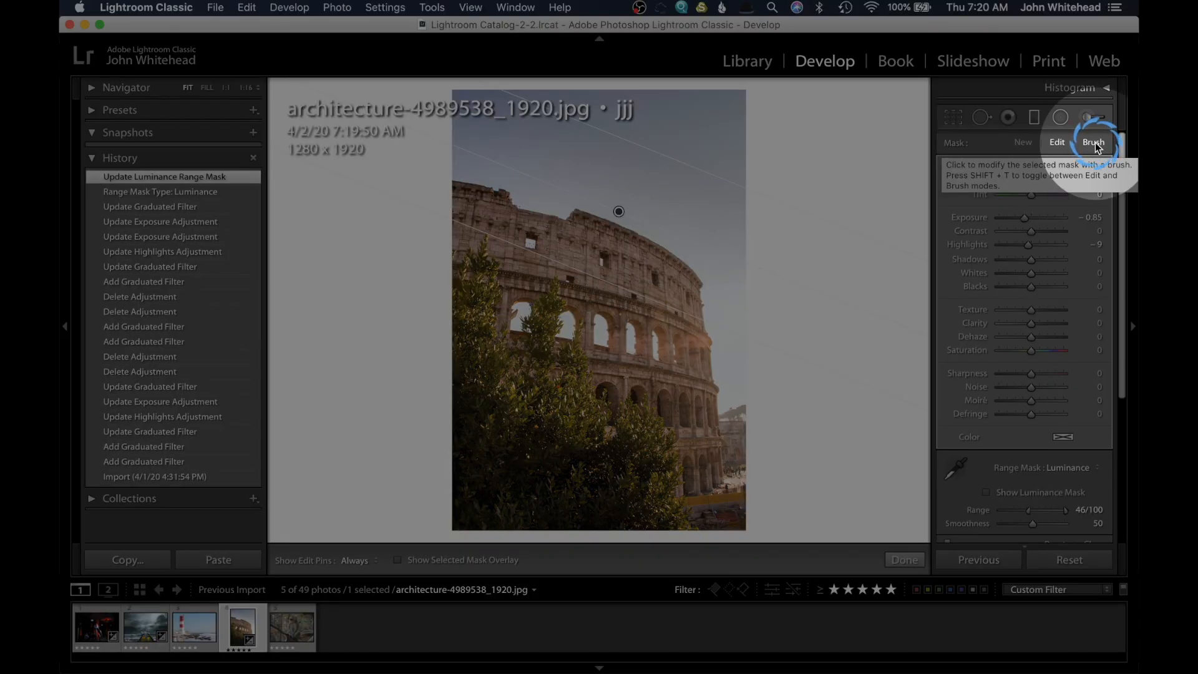
- Subtract the filter from the Colosseum's walls with the mask brush, undoing the last brush stroke
{"action": "left_click", "coordinate": [1093, 143]}
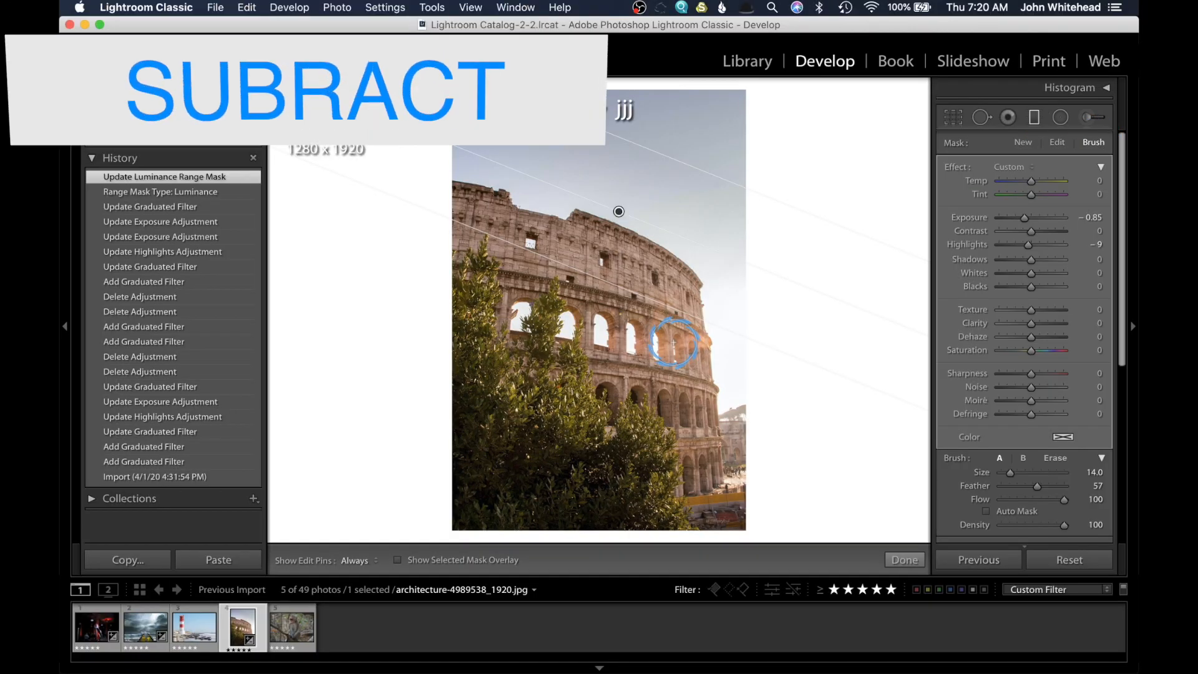
{"action": "key", "text": "alt"}
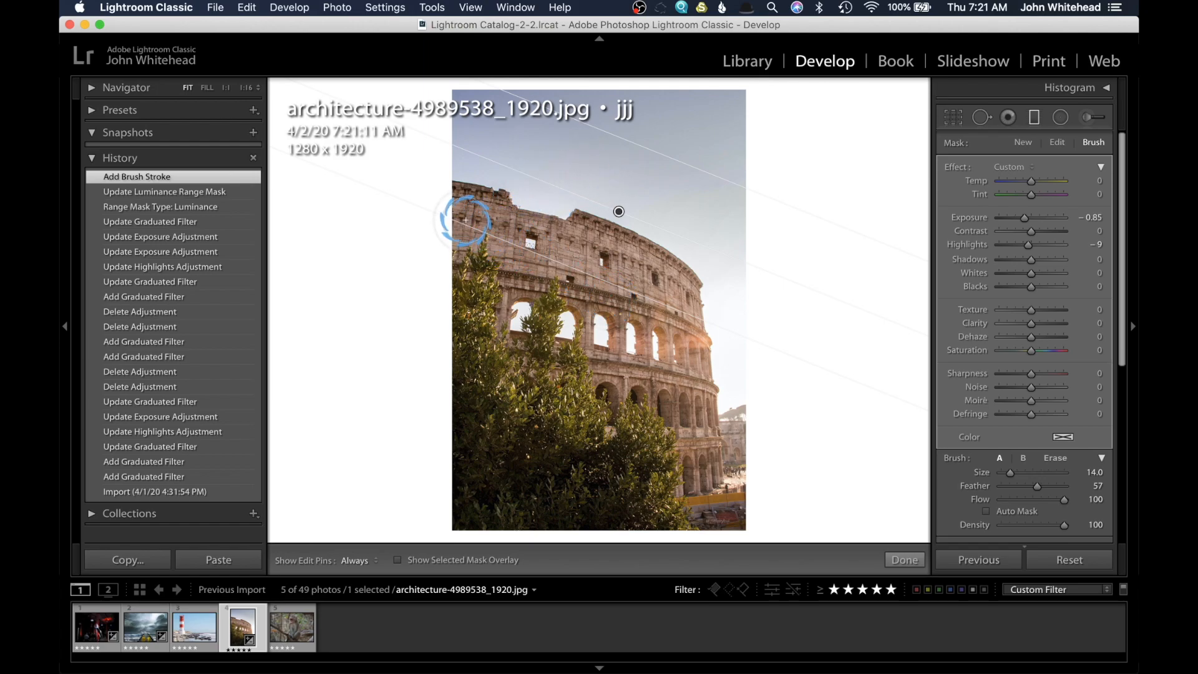
{"action": "key", "text": "h"}
{"action": "mouse_move", "coordinate": [652, 399]}
{"action": "left_mouse_down"}
{"action": "mouse_move", "coordinate": [661, 351]}
{"action": "mouse_move", "coordinate": [584, 309]}
{"action": "left_mouse_up"}
{"action": "key", "text": "h"}
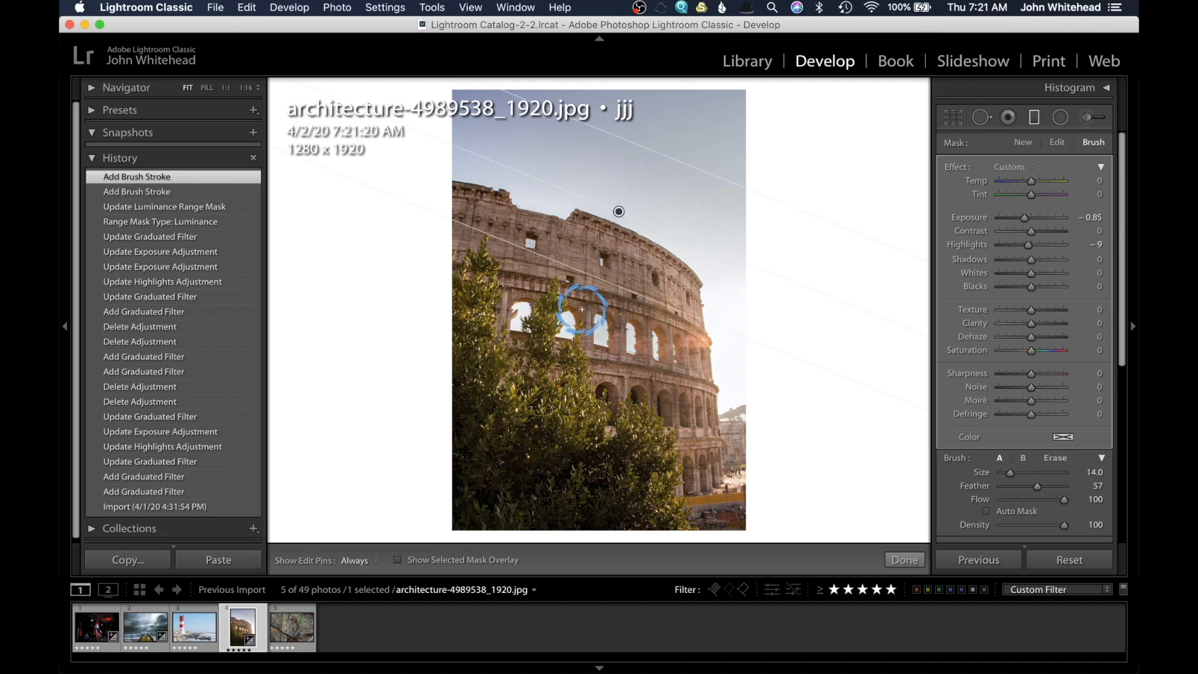
{"action": "key", "text": "super+z"}
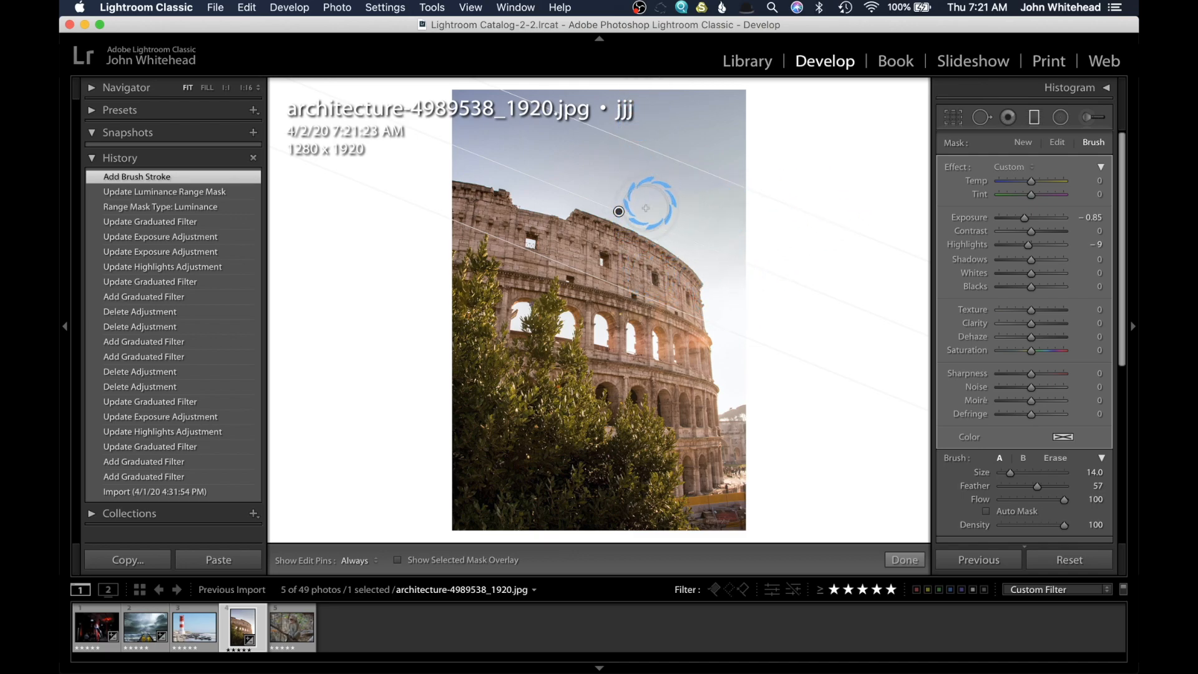
- Add a horizontal graduated filter over the sky of the lighthouse photo, with Highlights -6 and Exposure -0.36
{"action": "left_click", "coordinate": [198, 637]}
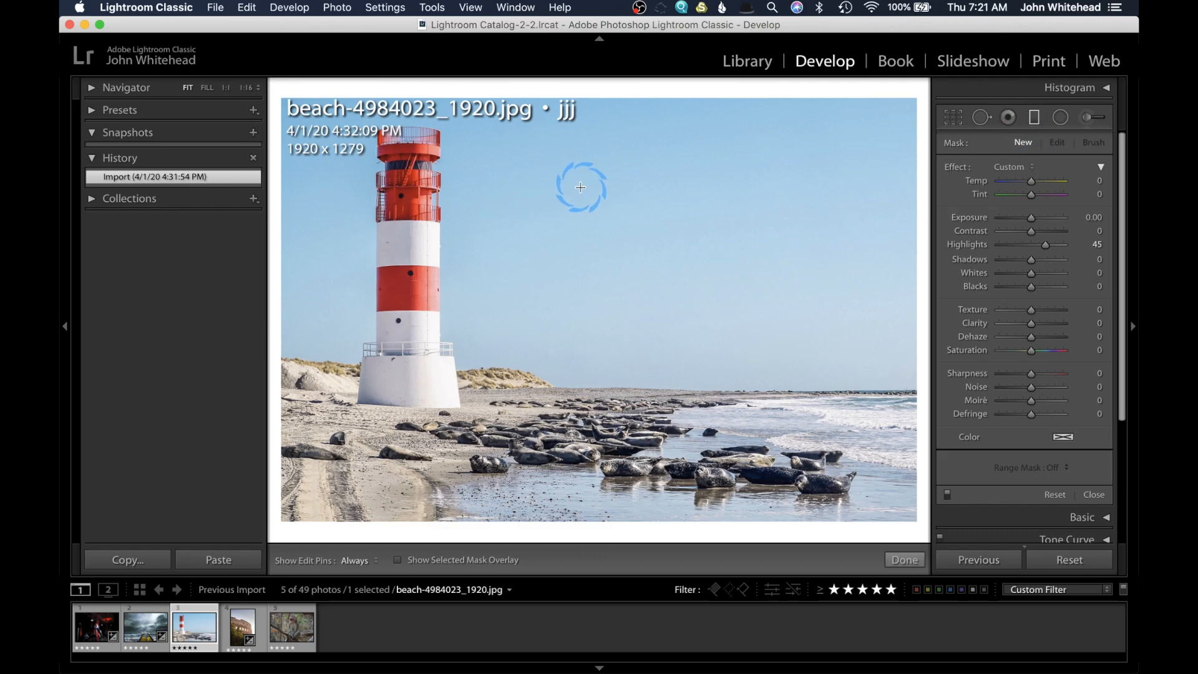
{"action": "left_click_drag", "start_coordinate": [581, 188], "coordinate": [581, 387]}
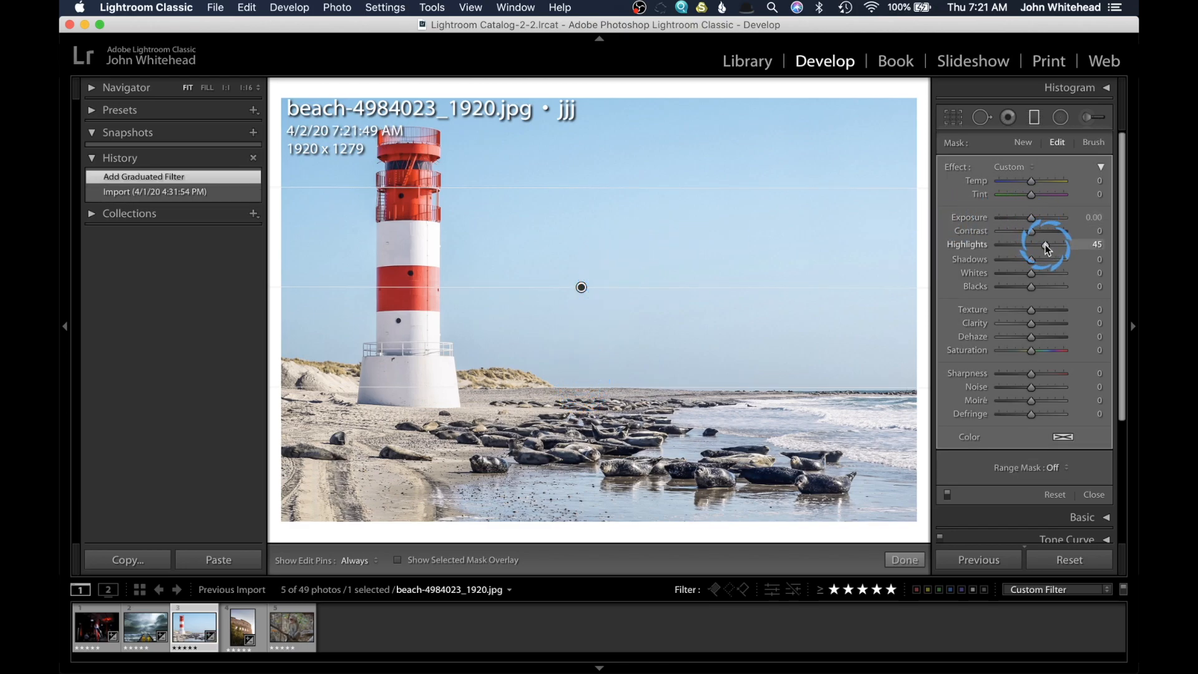
{"action": "left_click_drag", "start_coordinate": [1048, 248], "coordinate": [1028, 219]}
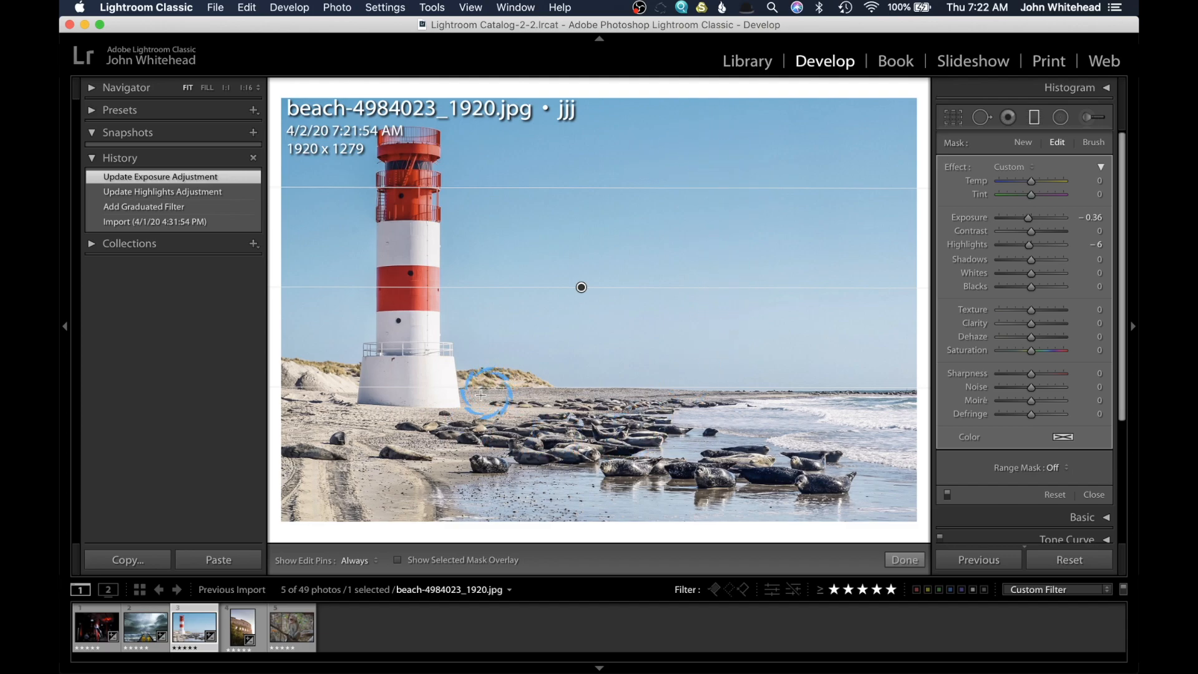
{"action": "key", "text": "Return"}
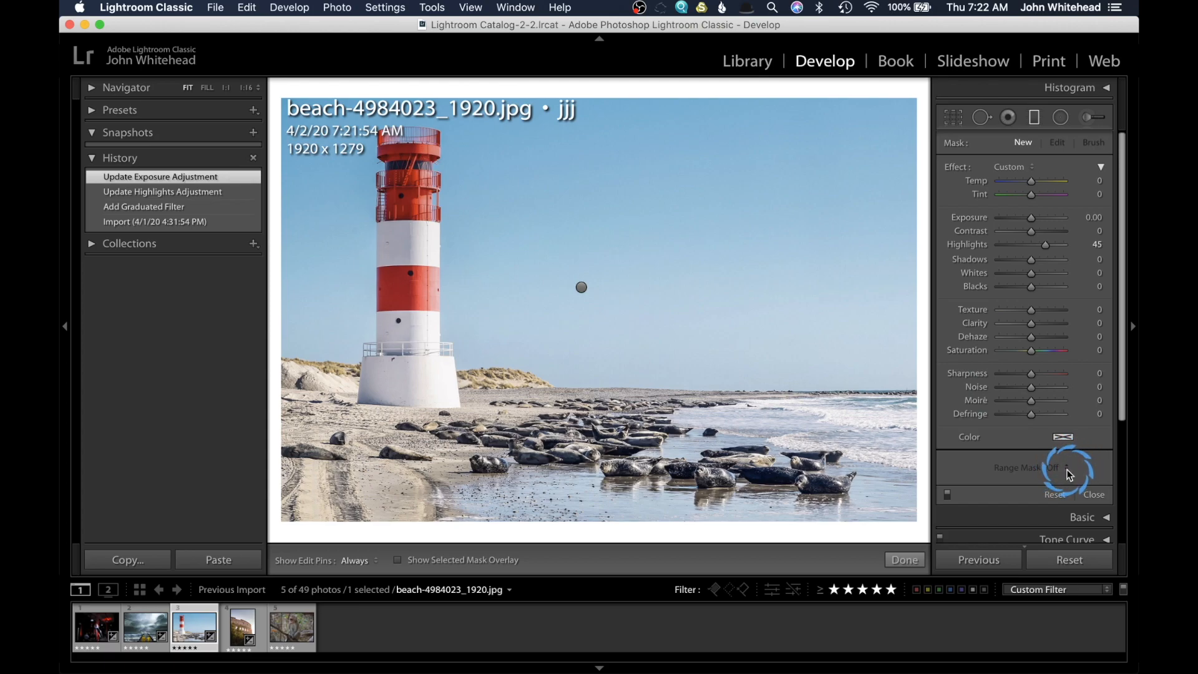
{"action": "left_click", "coordinate": [581, 287]}
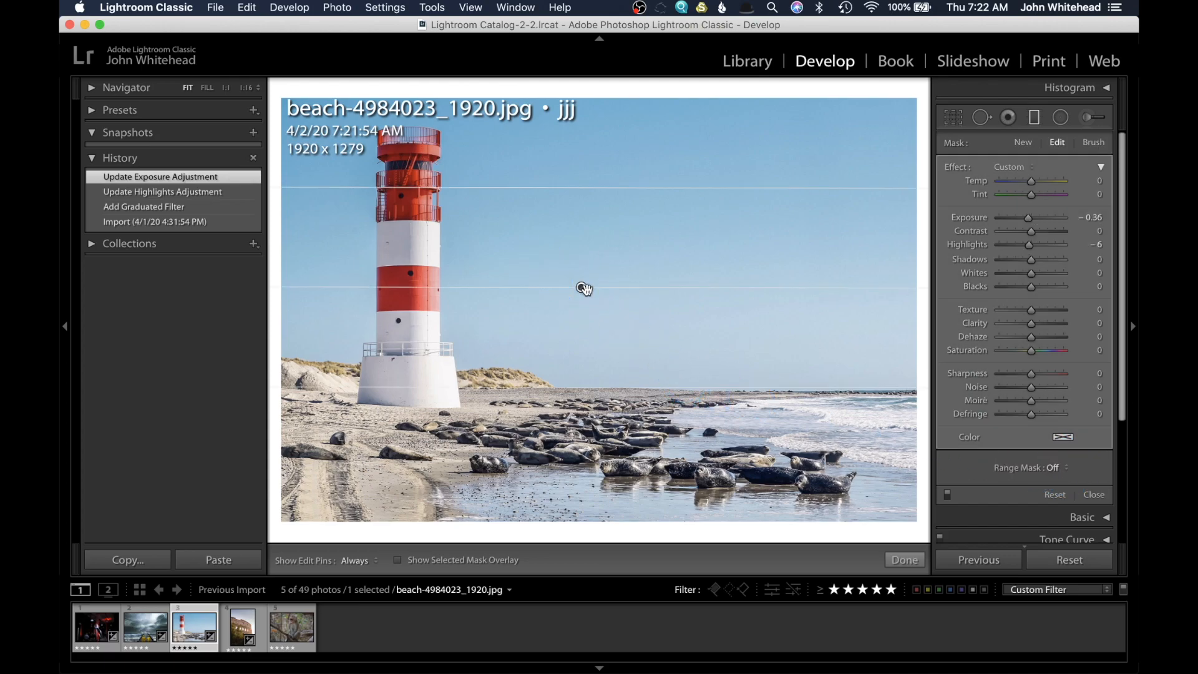
{"action": "left_click", "coordinate": [1062, 467]}
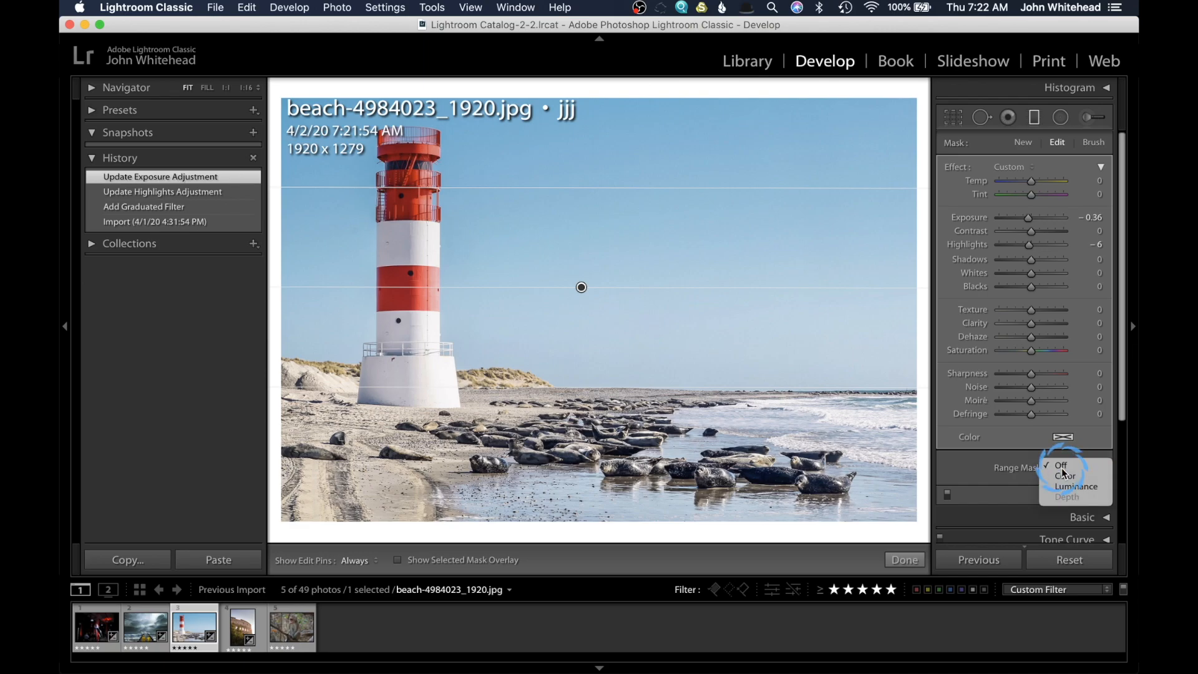
{"action": "left_click", "coordinate": [1062, 467]}
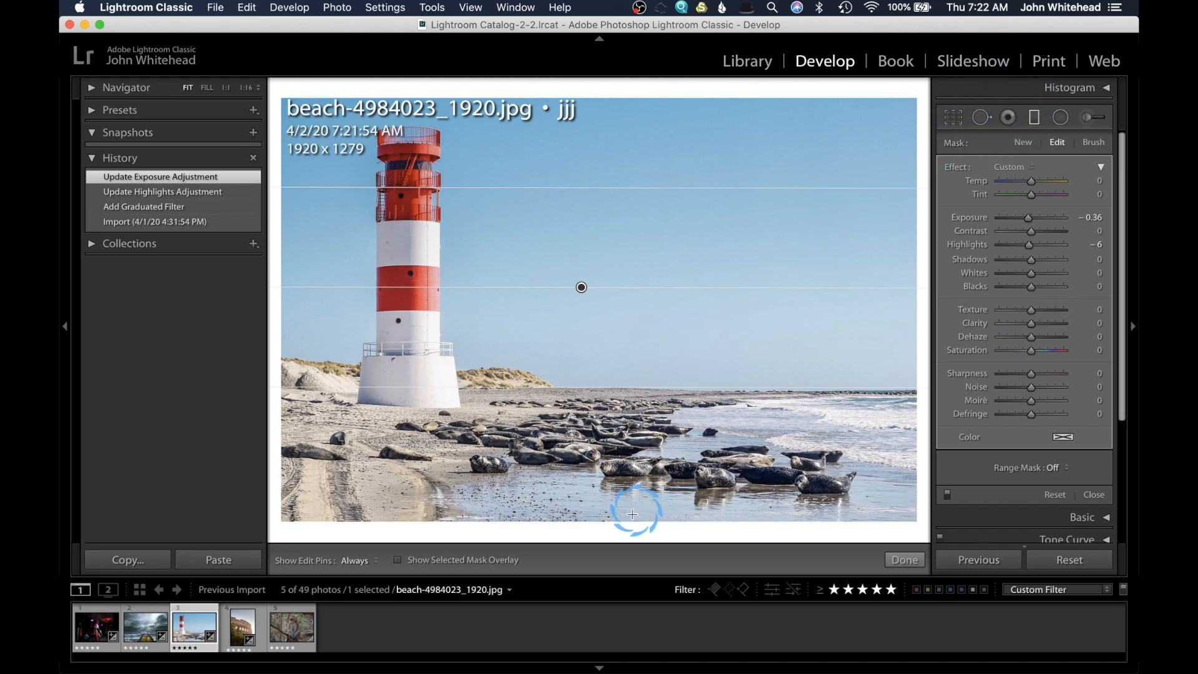
- Add a radial filter to the stormy pier photo and centre it on the two figures in yellow raincoats
{"action": "left_click", "coordinate": [154, 631]}
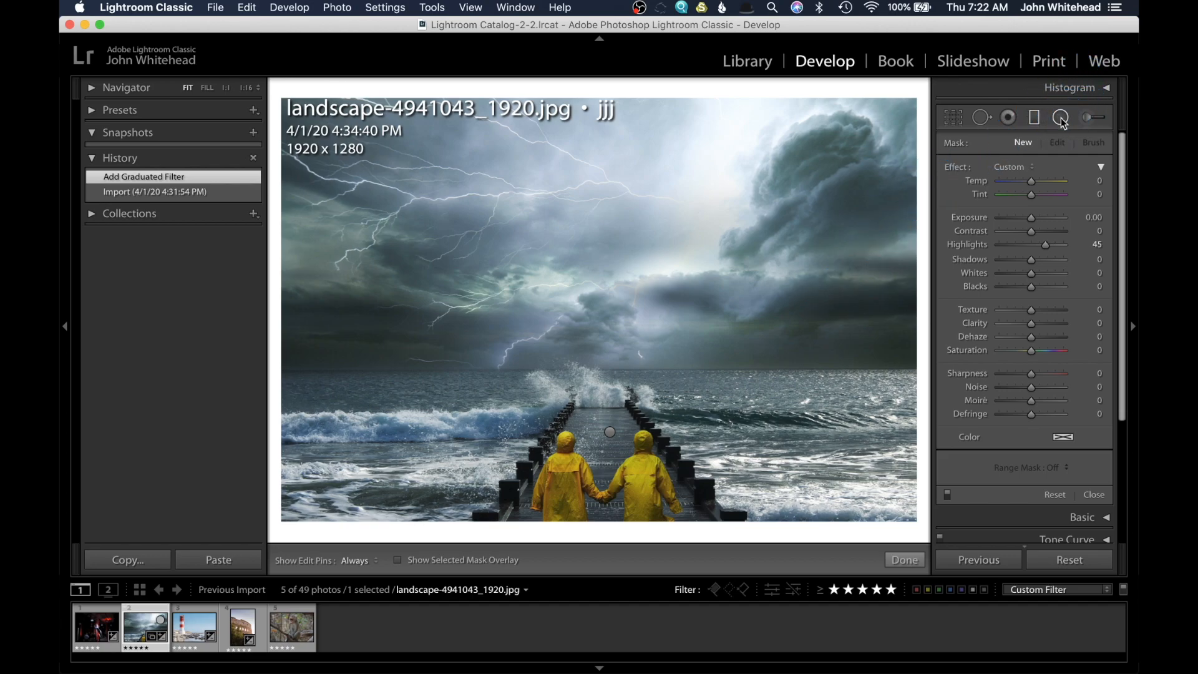
{"action": "left_click", "coordinate": [1061, 119]}
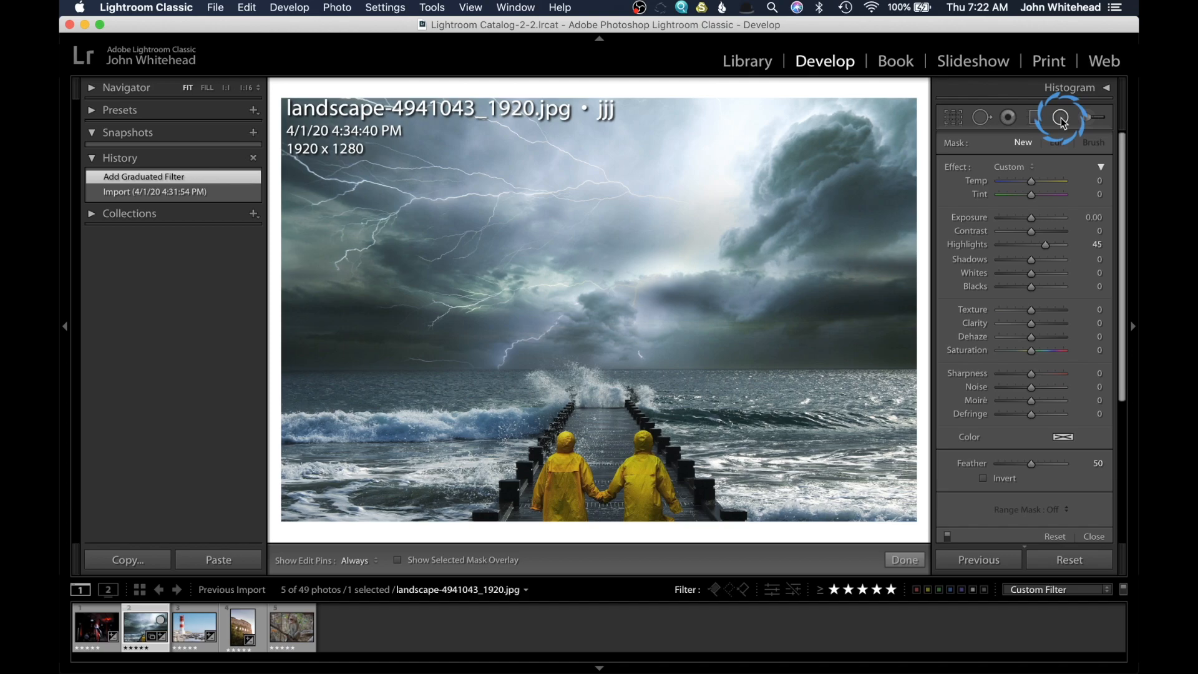
{"action": "left_click_drag", "start_coordinate": [534, 390], "coordinate": [623, 485]}
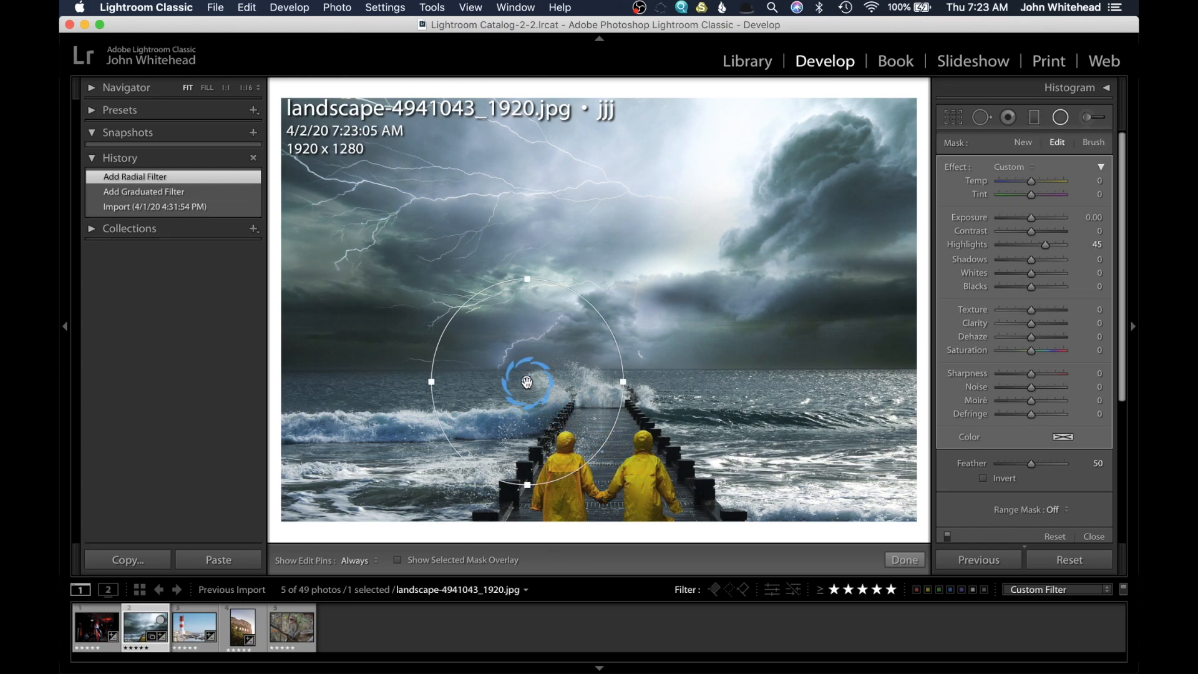
{"action": "left_click_drag", "start_coordinate": [528, 384], "coordinate": [606, 460]}
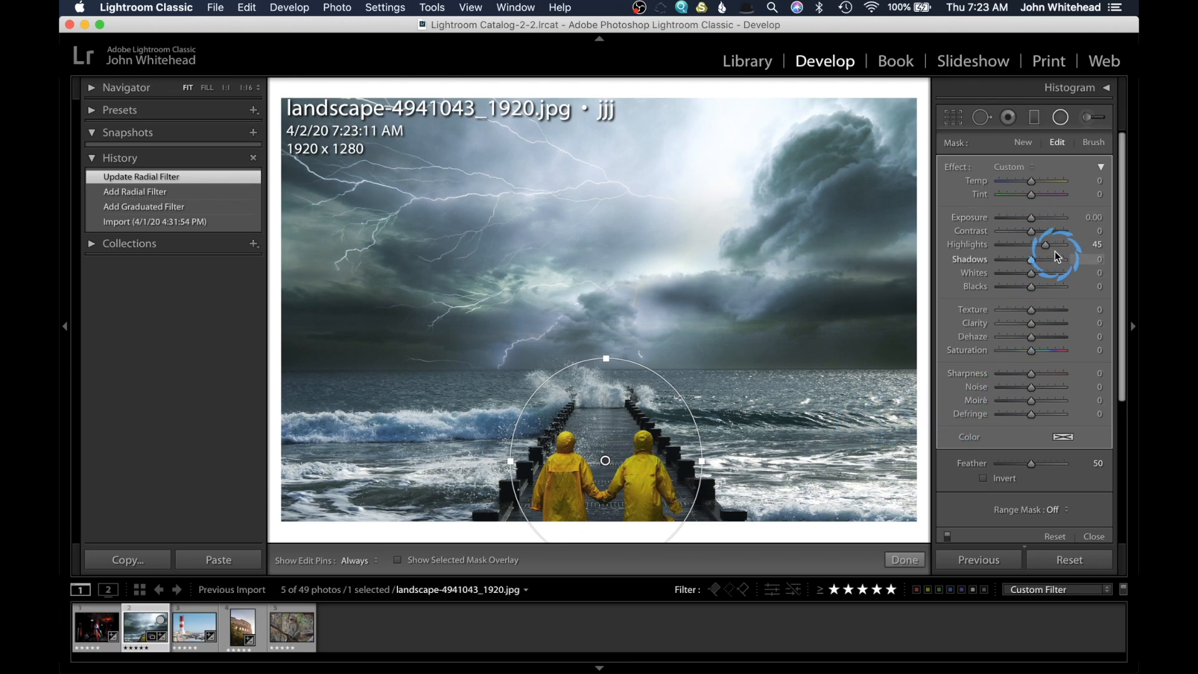
- Set the radial filter's Highlights to 8 and Exposure to 1.15, and invert its mask to affect the inside
{"action": "left_click_drag", "start_coordinate": [1046, 248], "coordinate": [1041, 225]}
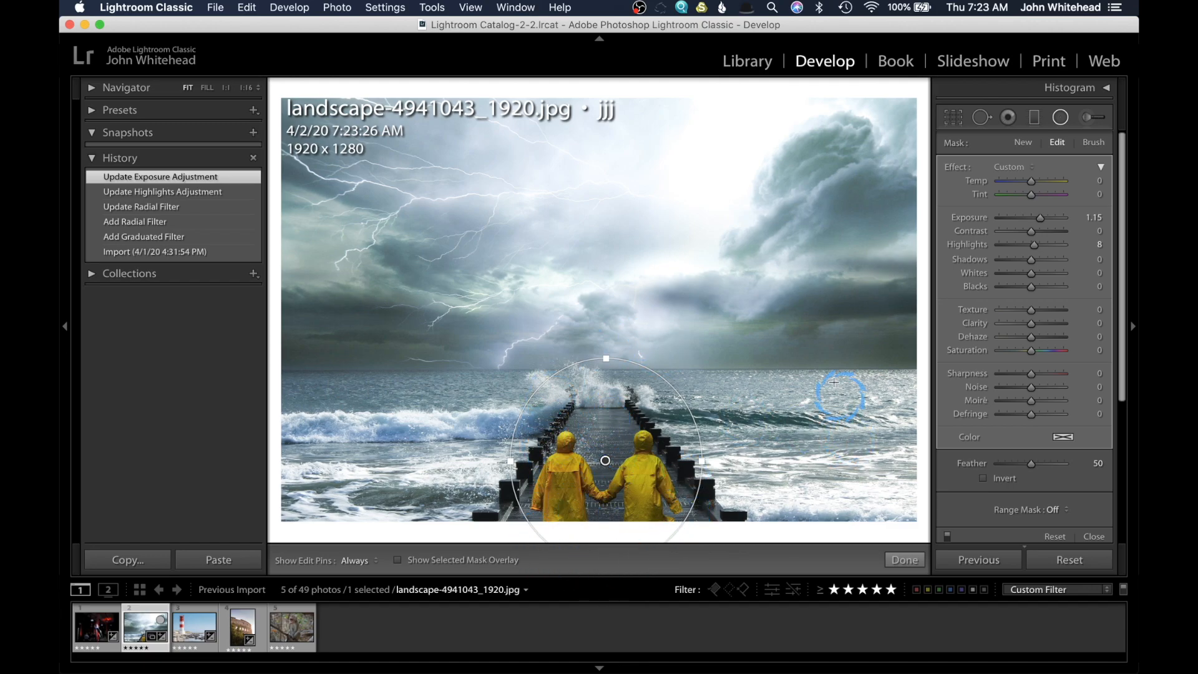
{"action": "left_click", "coordinate": [984, 479]}
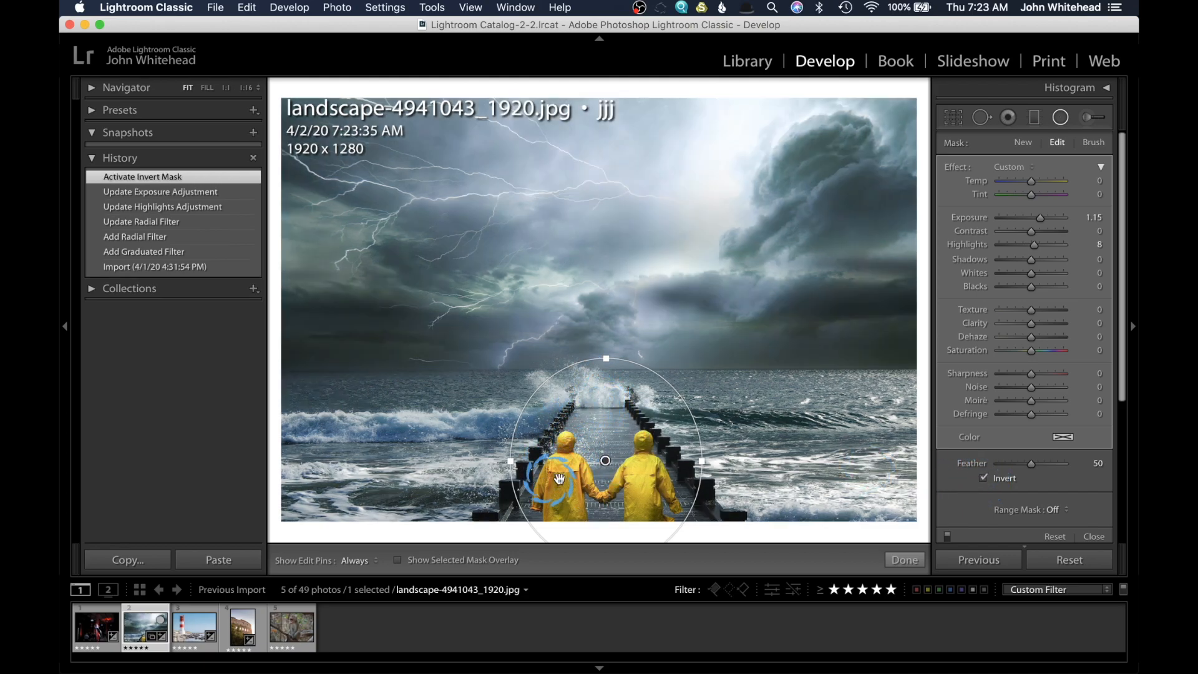
- Set the radial filter's Exposure to 0.22 and Shadows to 18
{"action": "left_click_drag", "start_coordinate": [1040, 219], "coordinate": [1033, 277]}
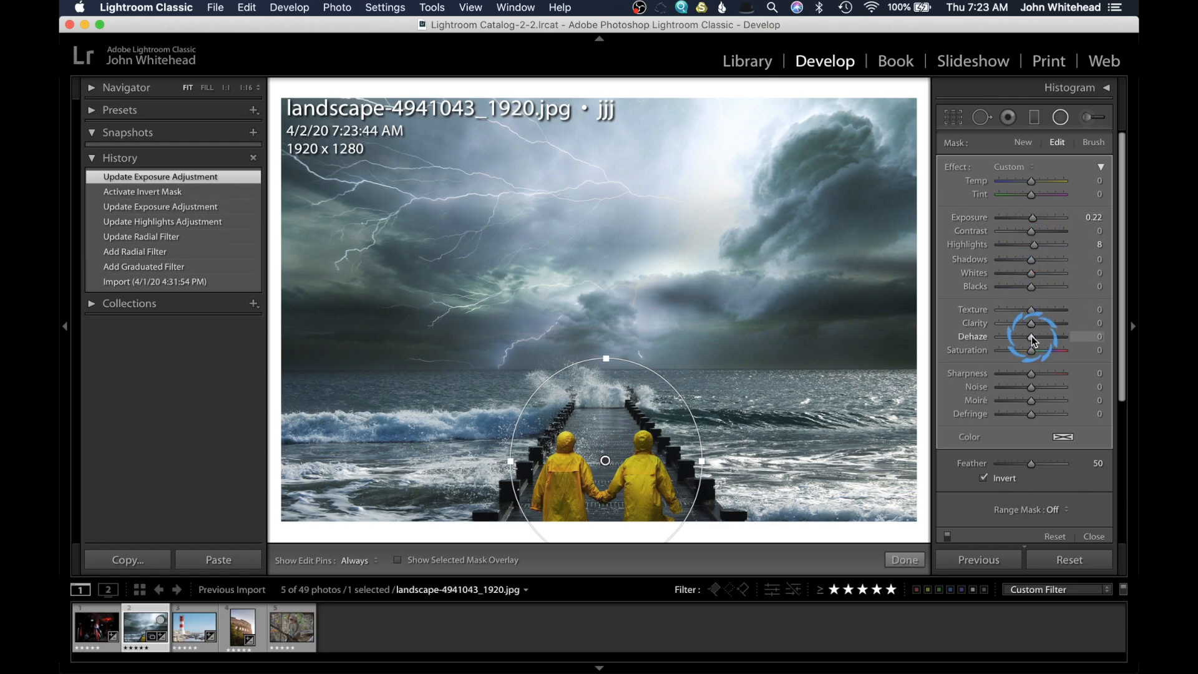
{"action": "left_click_drag", "start_coordinate": [1032, 260], "coordinate": [1038, 259]}
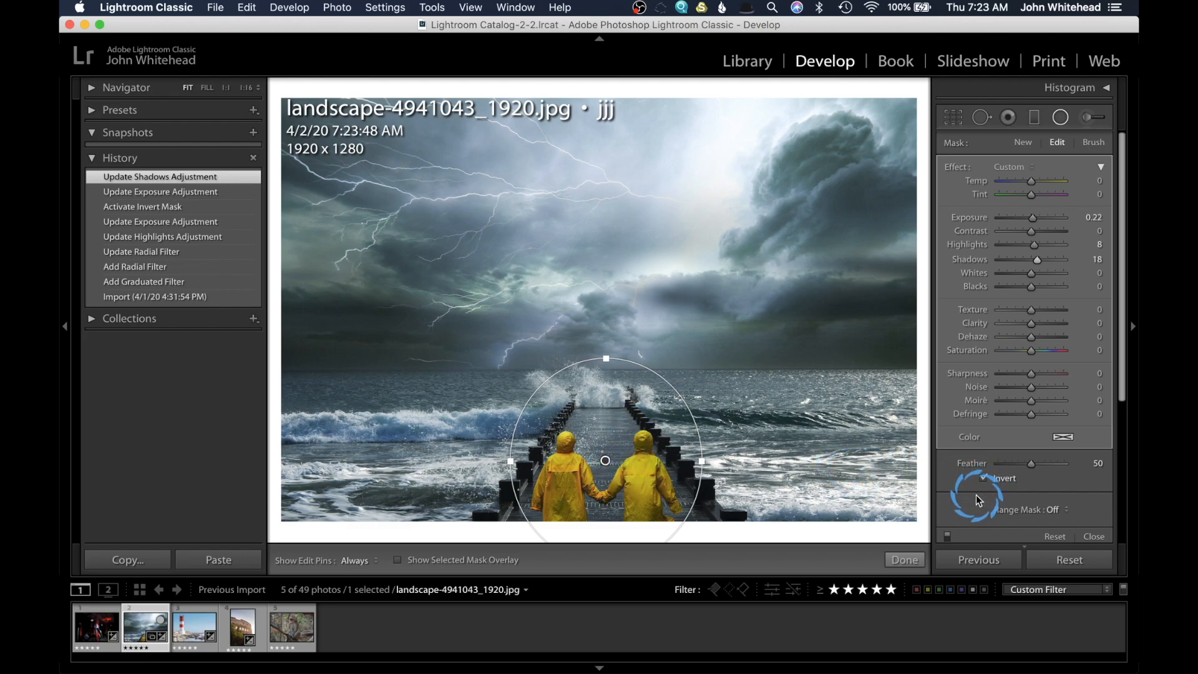
- Limit the radial filter with a Luminance range mask and set its range to 41/100
{"action": "left_click", "coordinate": [1058, 510]}
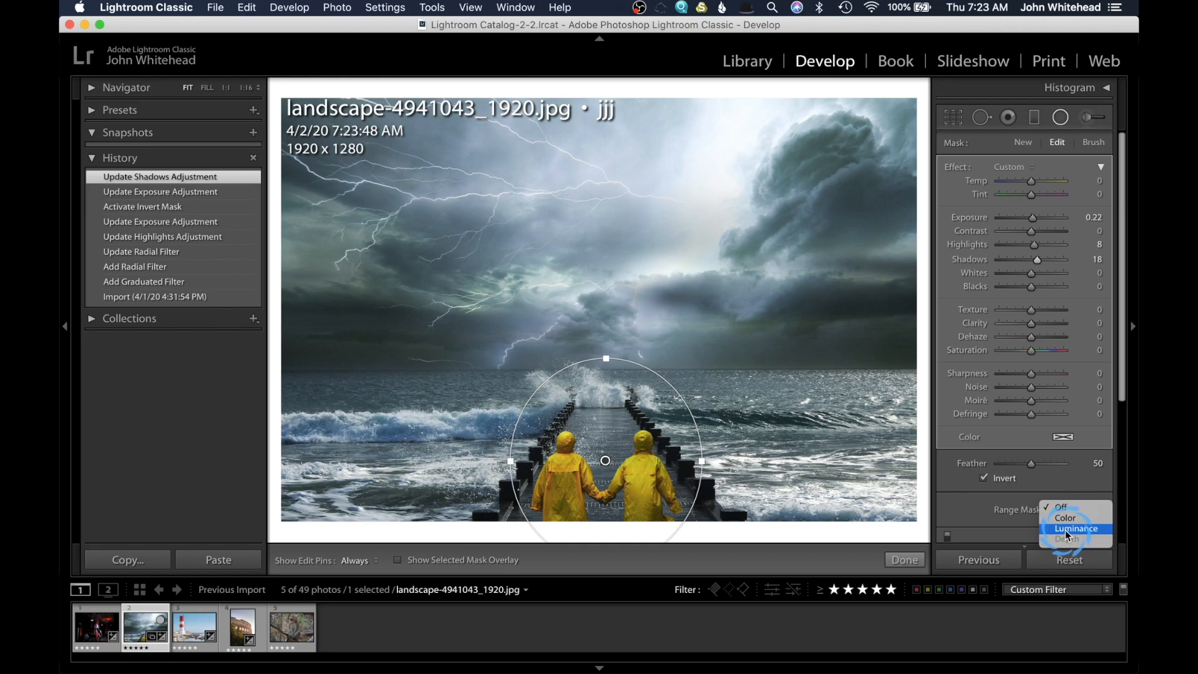
{"action": "left_click", "coordinate": [1065, 529]}
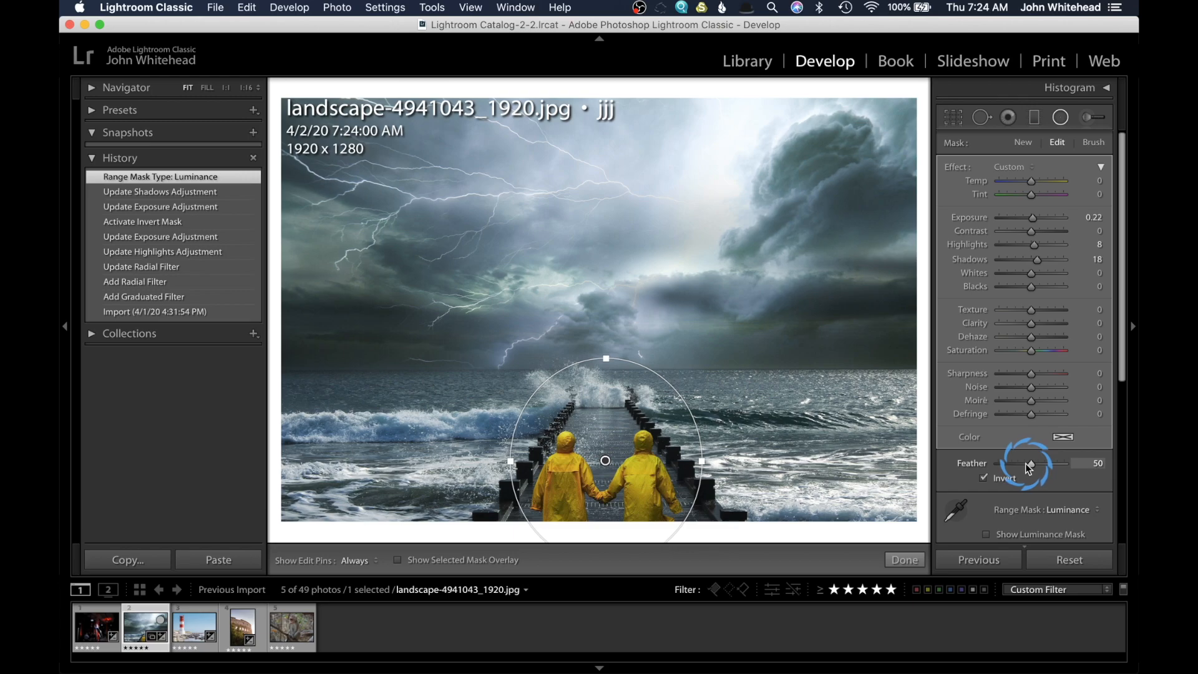
{"action": "scroll", "coordinate": [1050, 478], "scroll_direction": "down", "scroll_amount": 2}
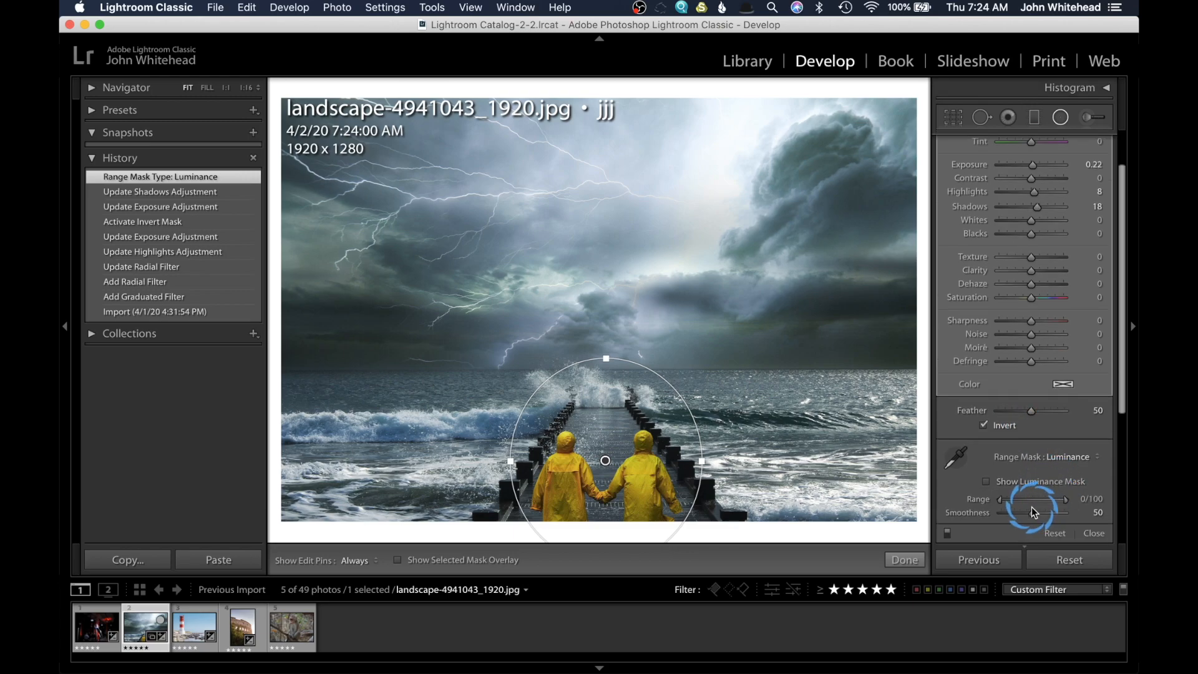
{"action": "left_click_drag", "start_coordinate": [1013, 504], "coordinate": [1029, 503]}
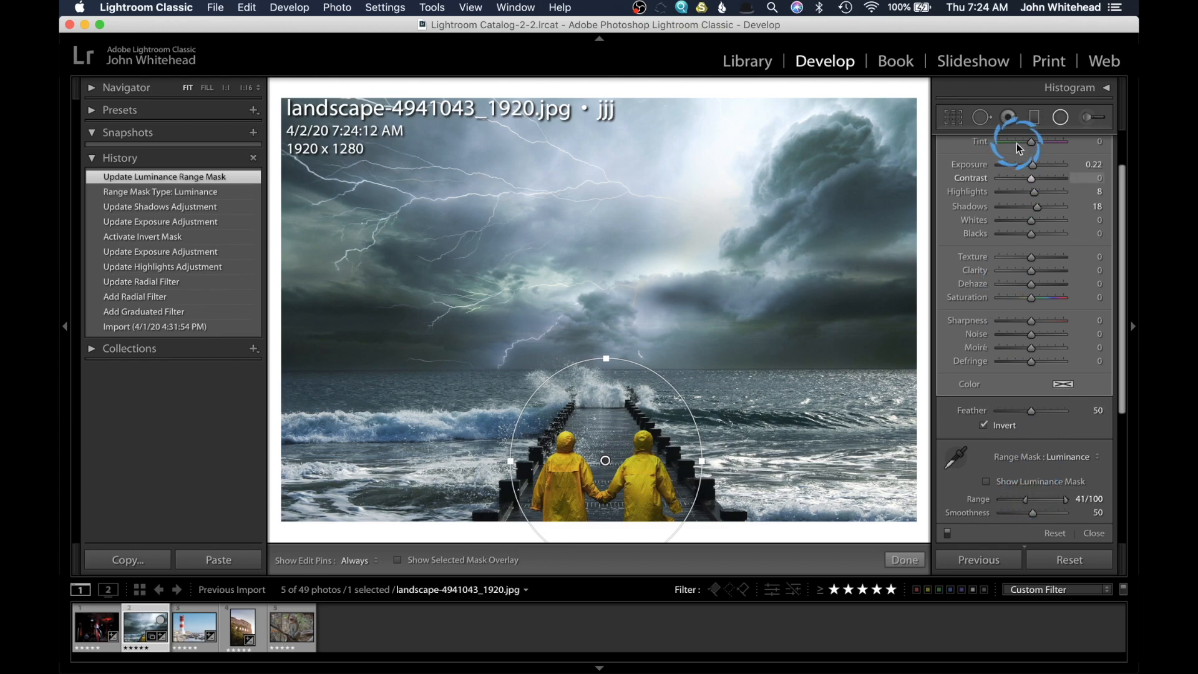
- Raise the radial filter's Exposure to 4.00 and shift the luminance range towards the dark tones, to 0/53
{"action": "left_click_drag", "start_coordinate": [1034, 170], "coordinate": [1069, 170]}
{"action": "left_click_drag", "start_coordinate": [624, 371], "coordinate": [624, 371]}
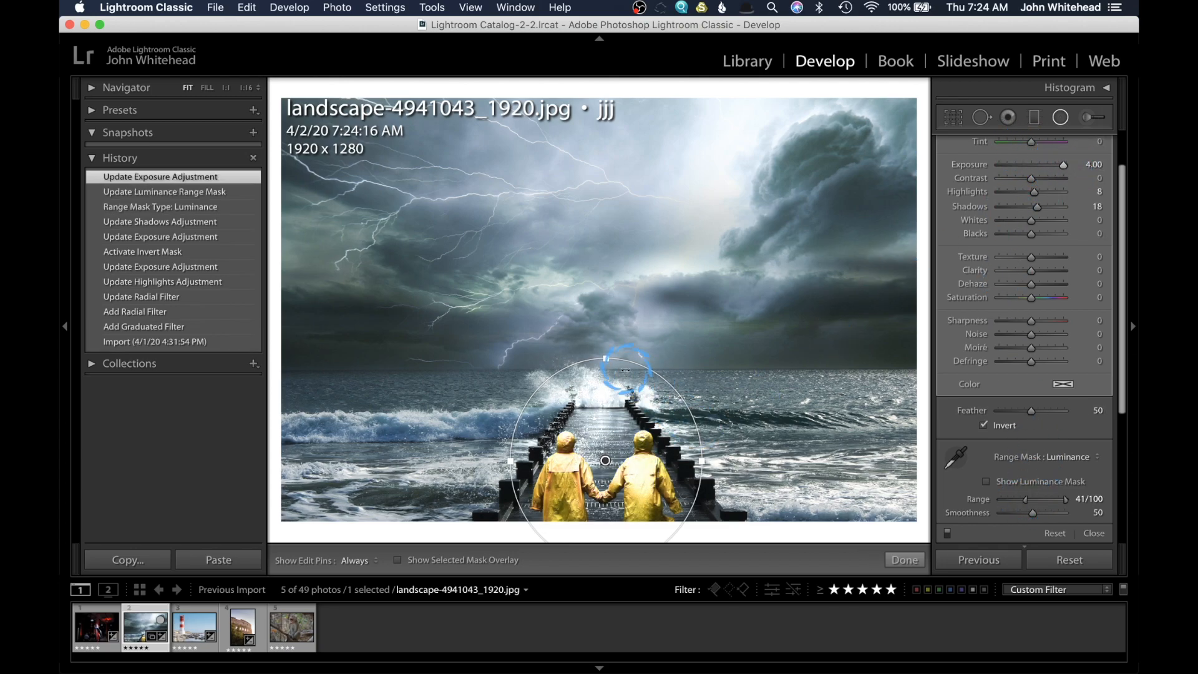
{"action": "left_click", "coordinate": [1034, 412]}
{"action": "left_click", "coordinate": [1054, 501]}
{"action": "left_click_drag", "start_coordinate": [1032, 504], "coordinate": [977, 507]}
{"action": "left_click", "coordinate": [1080, 499]}
{"action": "left_click_drag", "start_coordinate": [1080, 499], "coordinate": [1027, 508]}
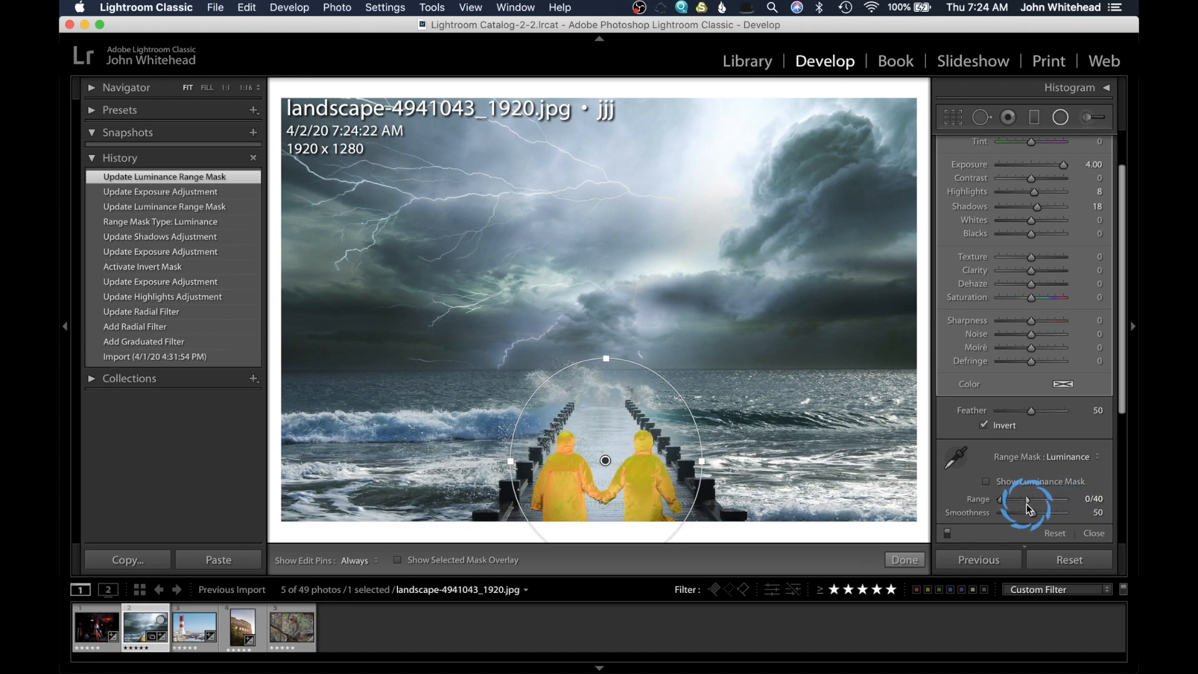
{"action": "left_click_drag", "start_coordinate": [1028, 508], "coordinate": [1037, 508]}
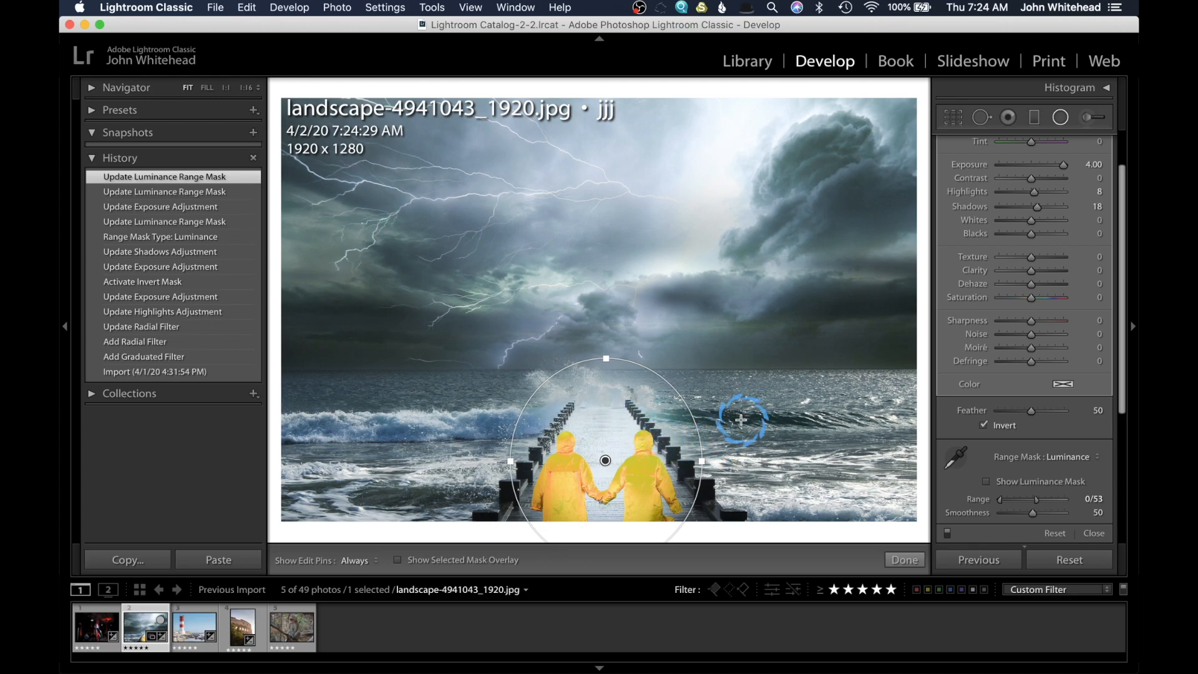
- Reduce the radial filter's Exposure to 1.47 and widen the luminance range to 0/95
{"action": "left_click_drag", "start_coordinate": [1063, 164], "coordinate": [1043, 166]}
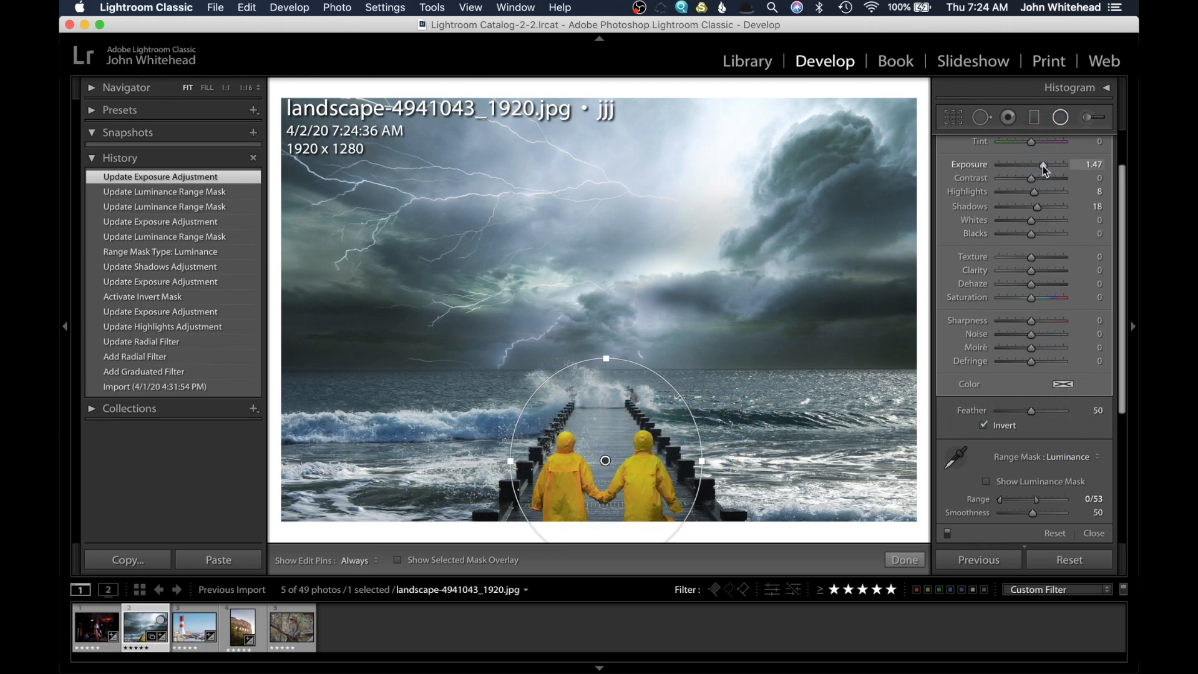
{"action": "left_click_drag", "start_coordinate": [1038, 504], "coordinate": [1061, 500]}
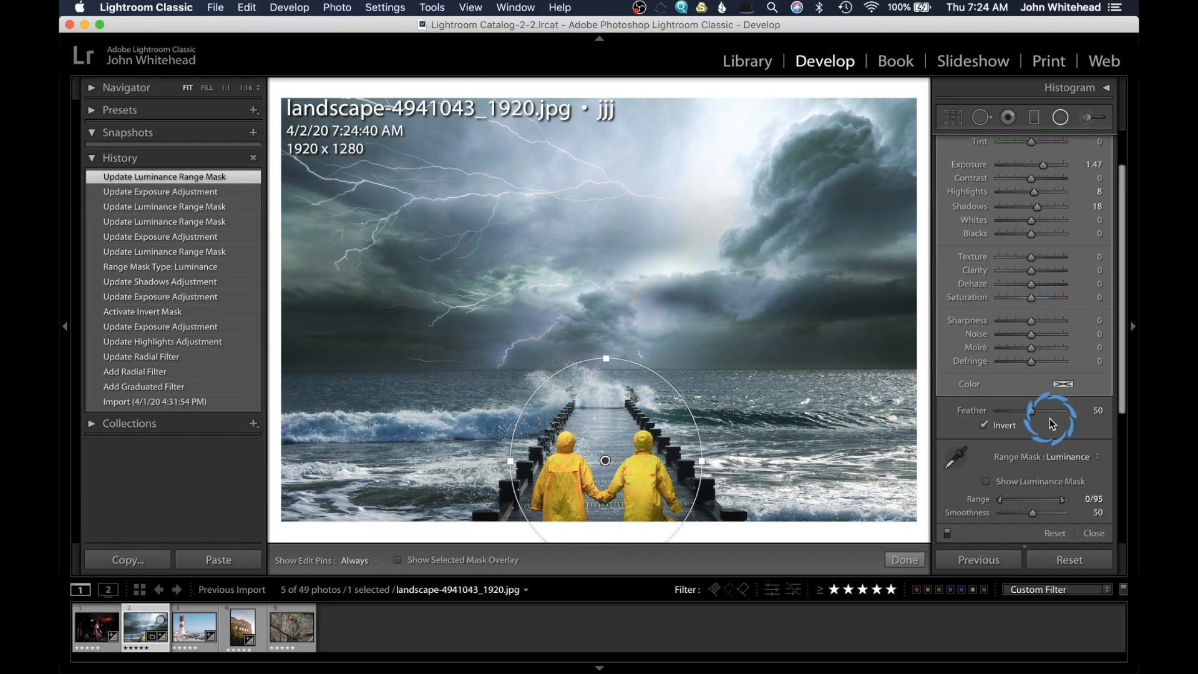
{"action": "scroll", "coordinate": [1053, 451], "scroll_direction": "down", "scroll_amount": 1}
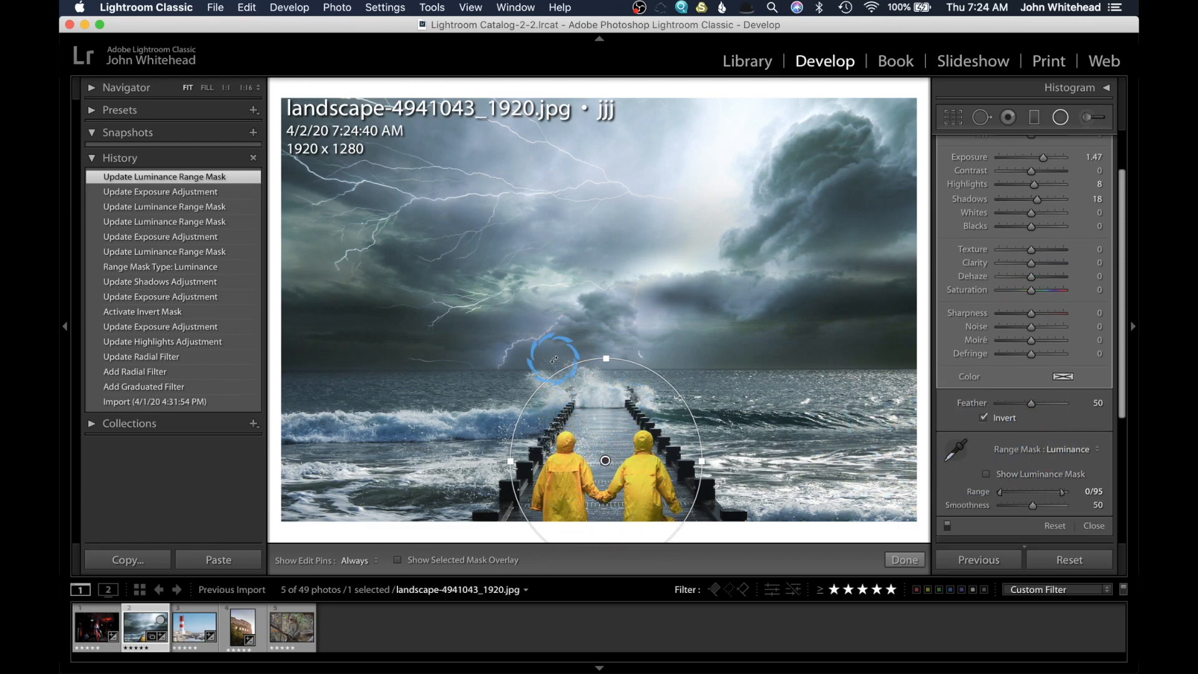